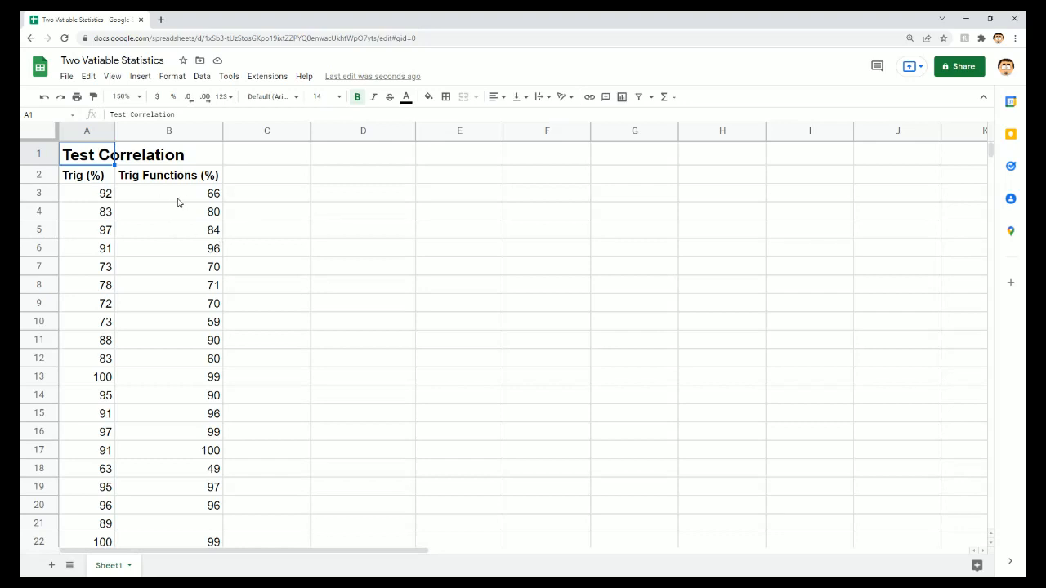
- Look over the Trig and Trig Functions score columns in A2:B30 at 100% zoom, including the empty cell B21
{"action": "left_click", "coordinate": [99, 182]}
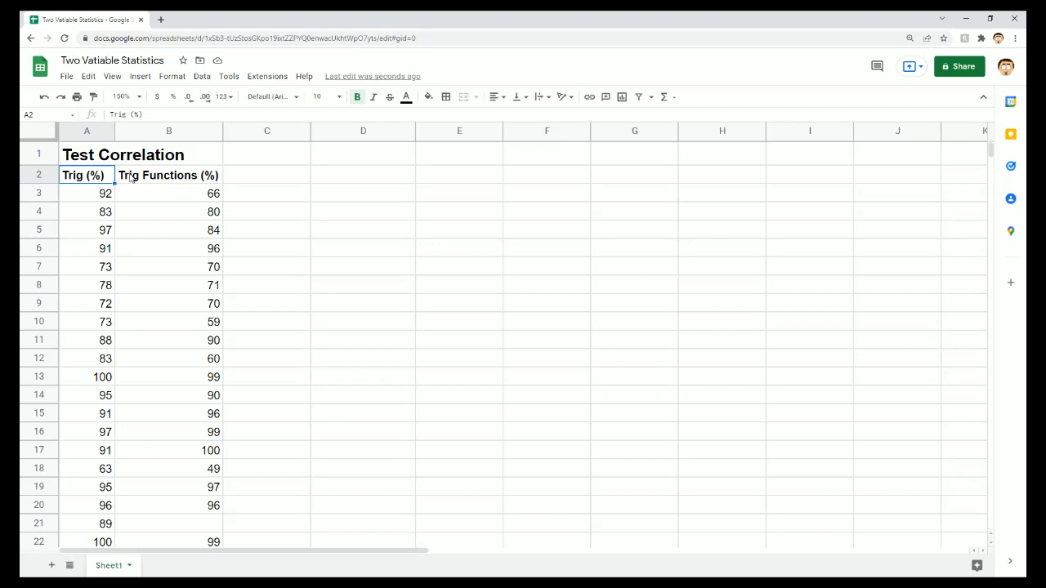
{"action": "left_click", "coordinate": [131, 177]}
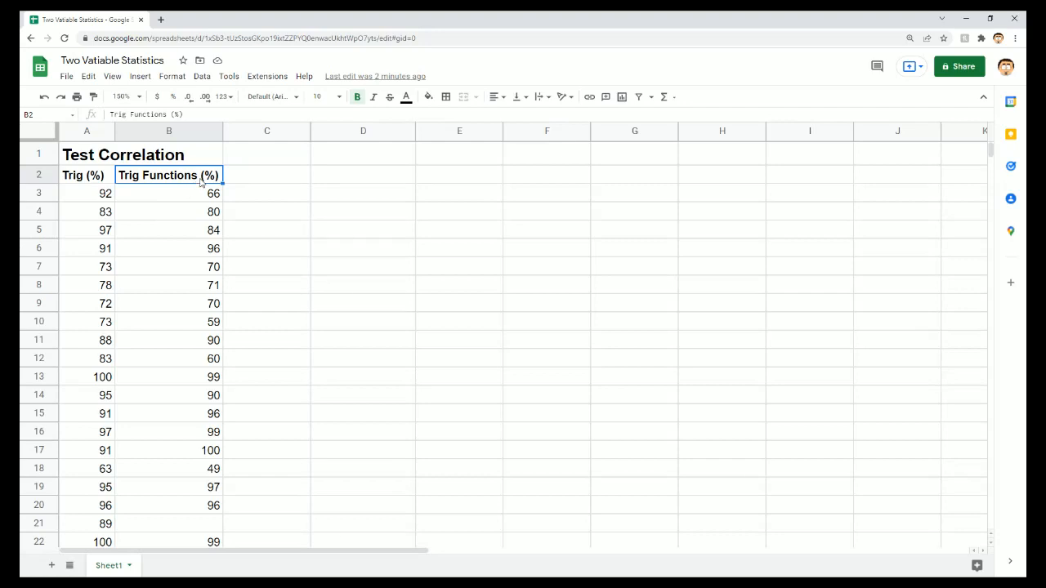
{"action": "left_click", "coordinate": [108, 196]}
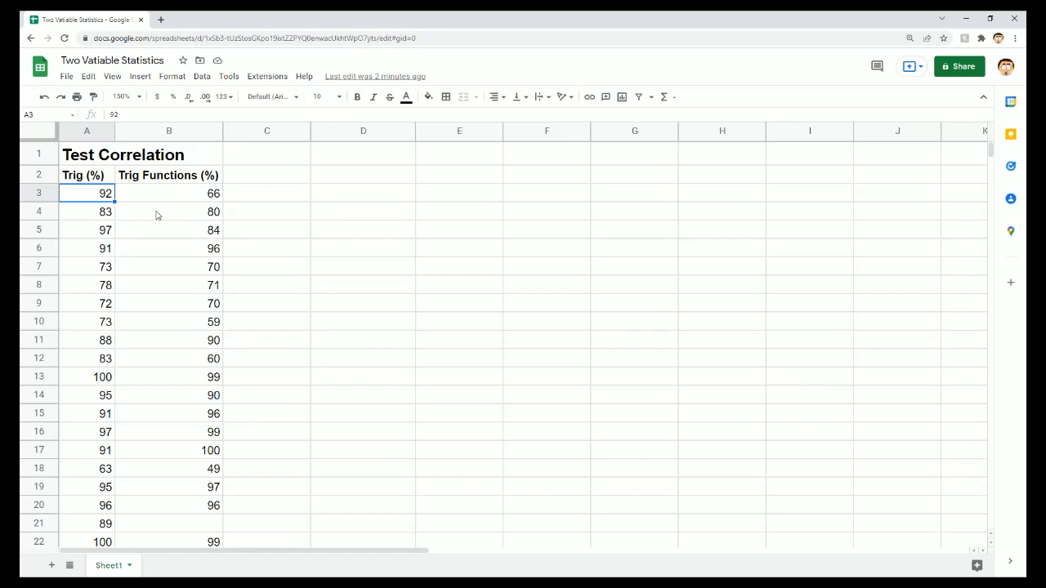
{"action": "left_click", "coordinate": [137, 100]}
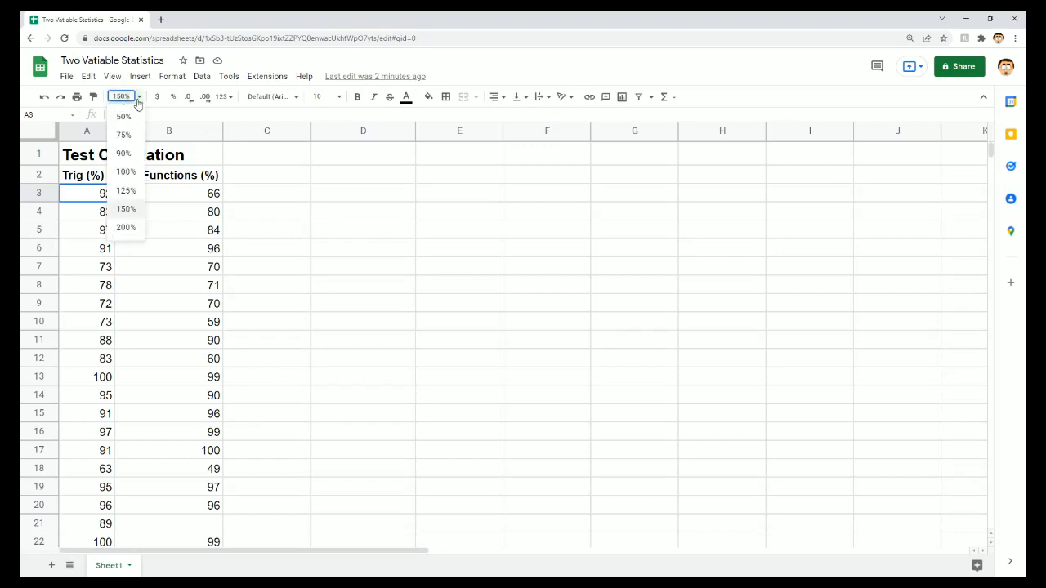
{"action": "left_click", "coordinate": [127, 172]}
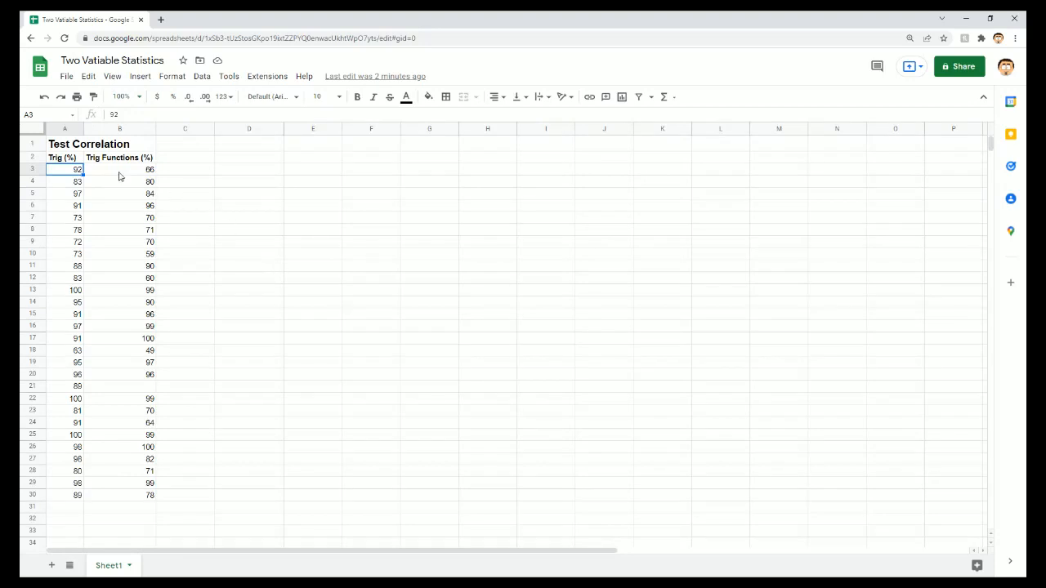
{"action": "left_click", "coordinate": [71, 161]}
{"action": "left_click_drag", "start_coordinate": [71, 161], "coordinate": [151, 496]}
{"action": "left_click", "coordinate": [148, 390]}
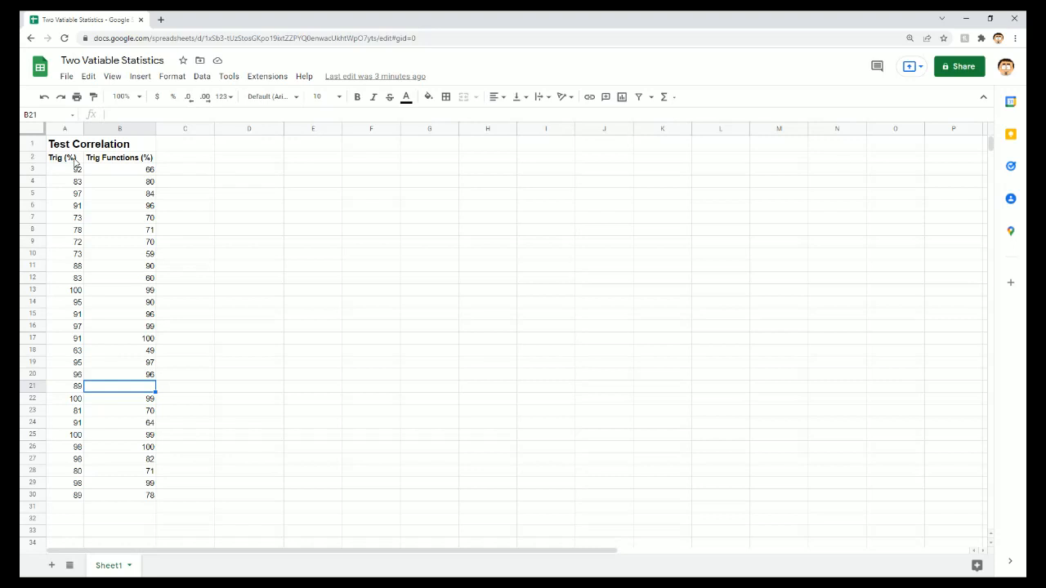
- Compare the paired Trig and Trig Functions scores in rows 6 to 11
{"action": "left_click", "coordinate": [79, 206]}
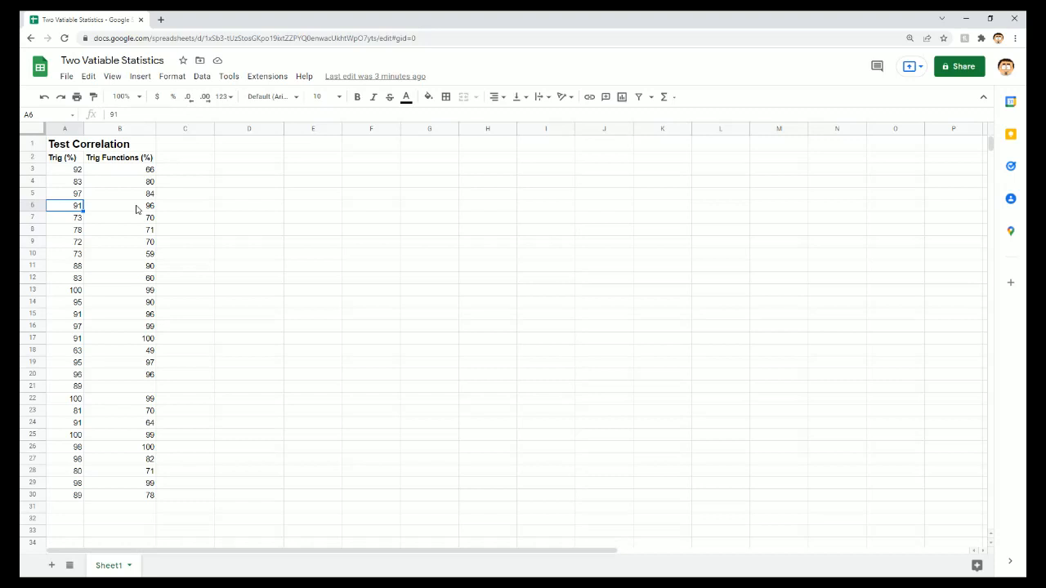
{"action": "left_click", "coordinate": [127, 209]}
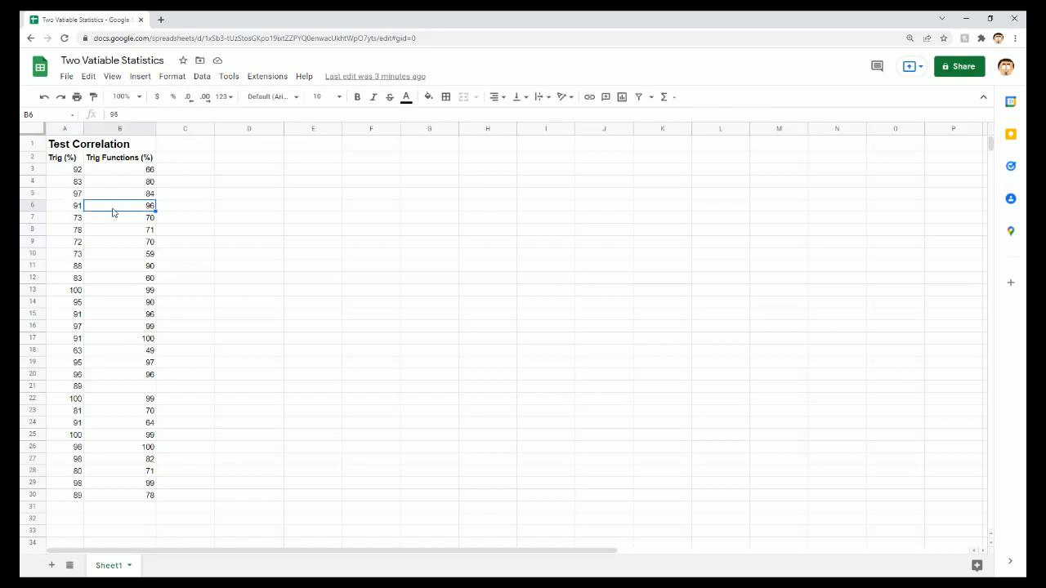
{"action": "left_click", "coordinate": [104, 220]}
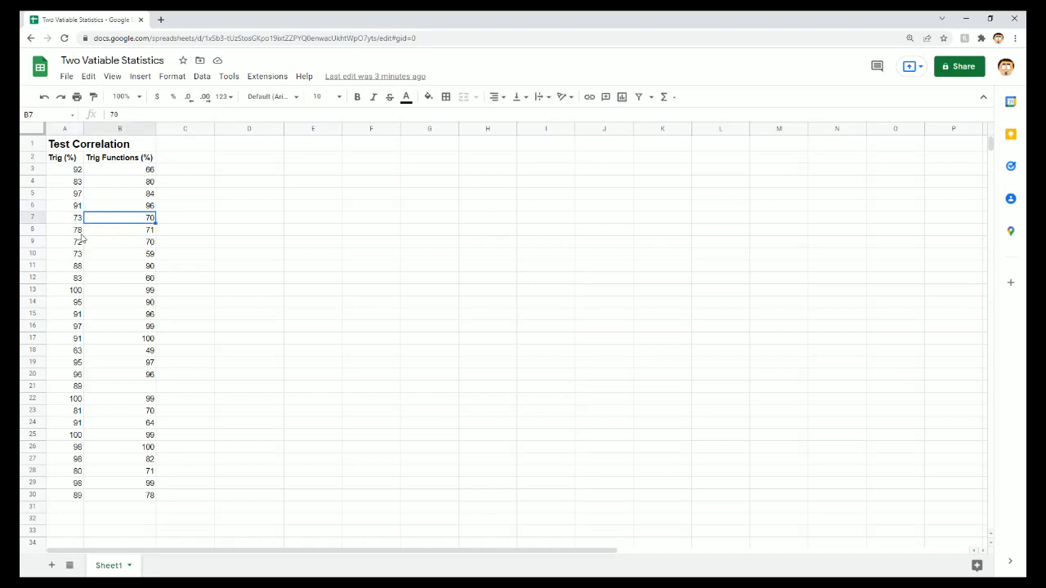
{"action": "left_click", "coordinate": [88, 233]}
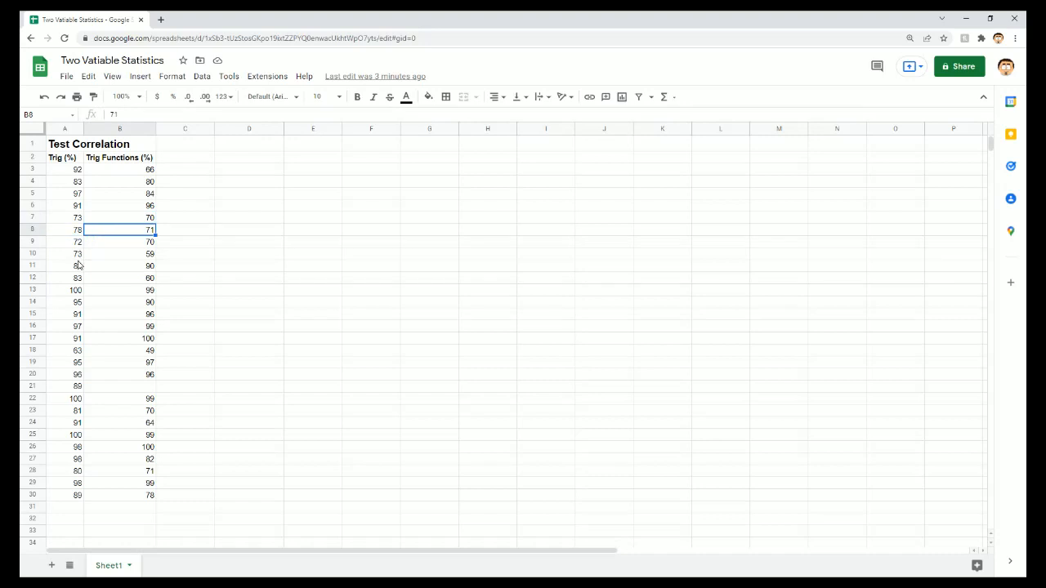
{"action": "left_click", "coordinate": [78, 254]}
{"action": "left_click", "coordinate": [98, 256]}
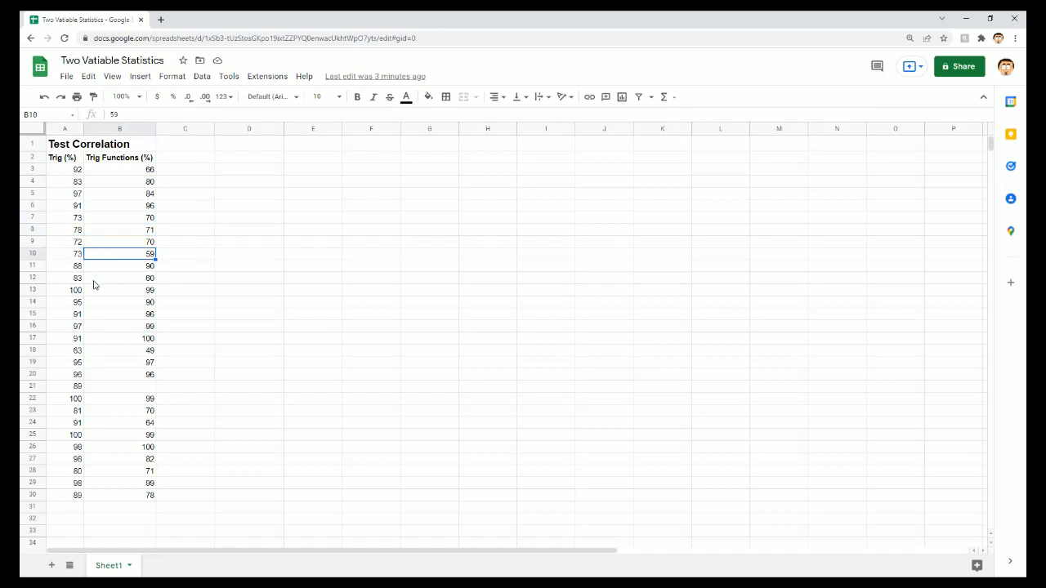
{"action": "left_click", "coordinate": [96, 266]}
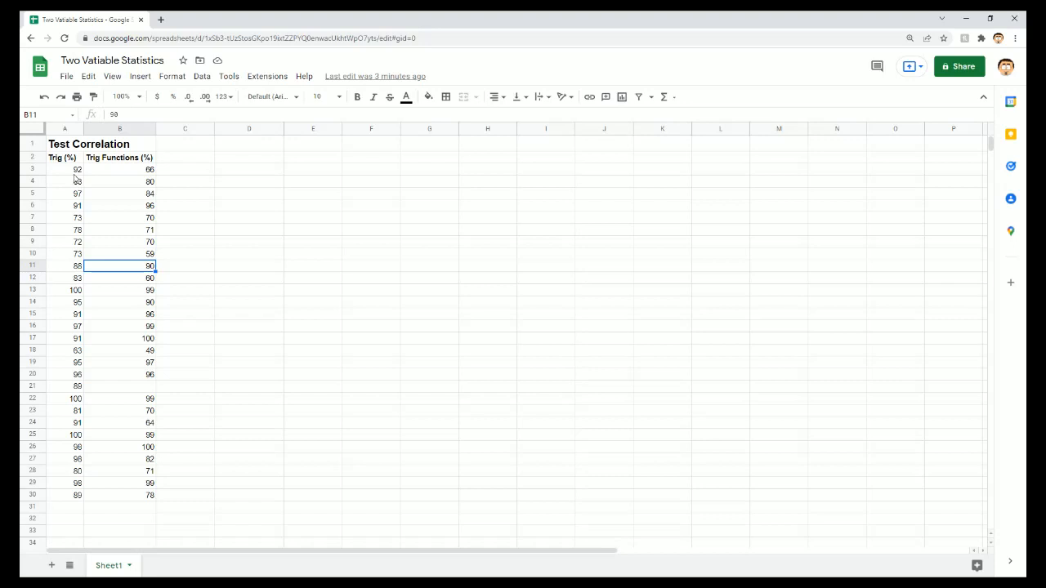
- Insert a chart from the two score columns with their headers, range A2:B30, with the sheet at 150% zoom
{"action": "left_click_drag", "start_coordinate": [74, 156], "coordinate": [148, 492]}
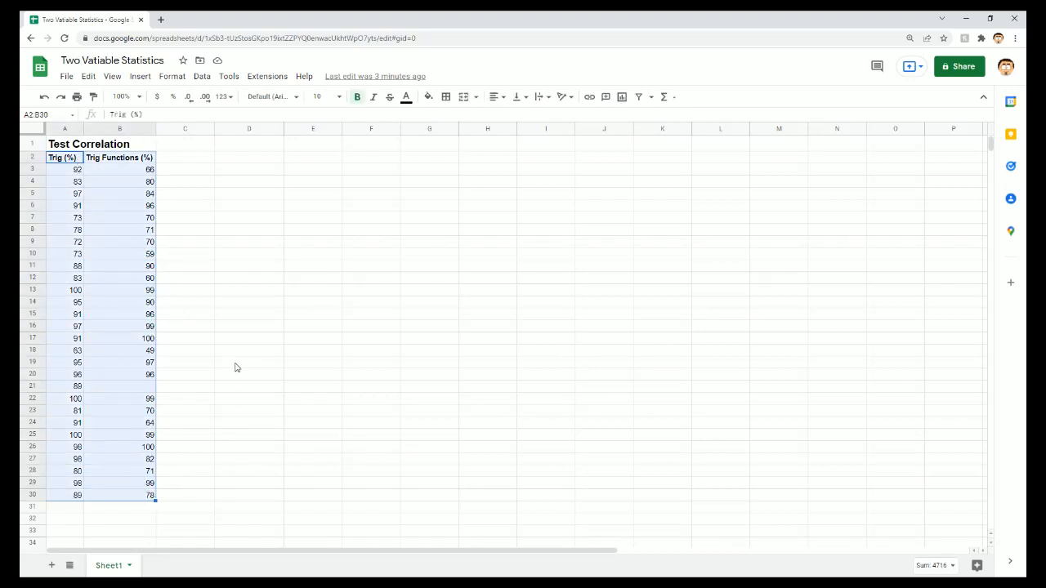
{"action": "left_click", "coordinate": [139, 97]}
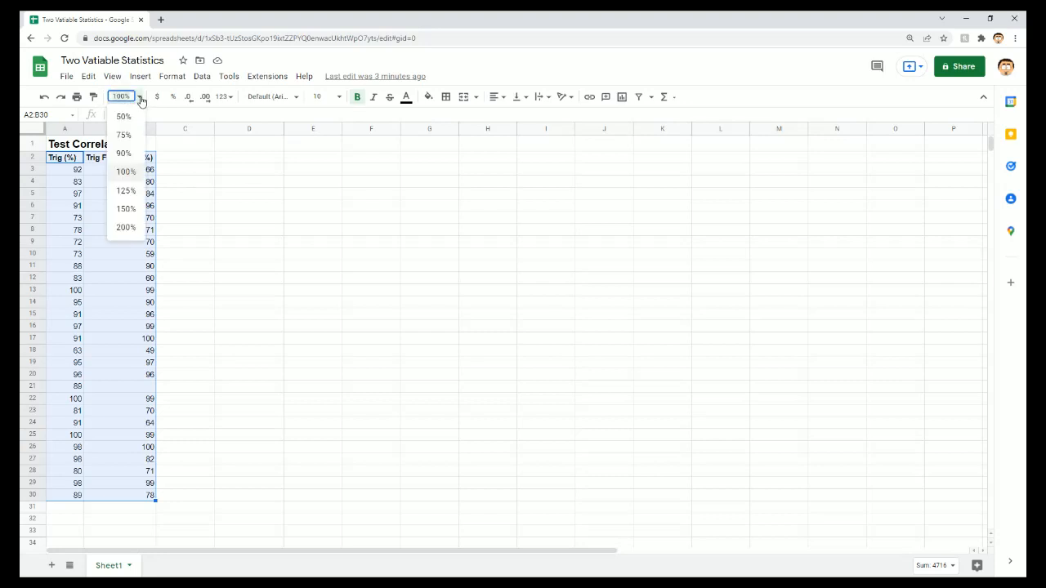
{"action": "left_click", "coordinate": [126, 209]}
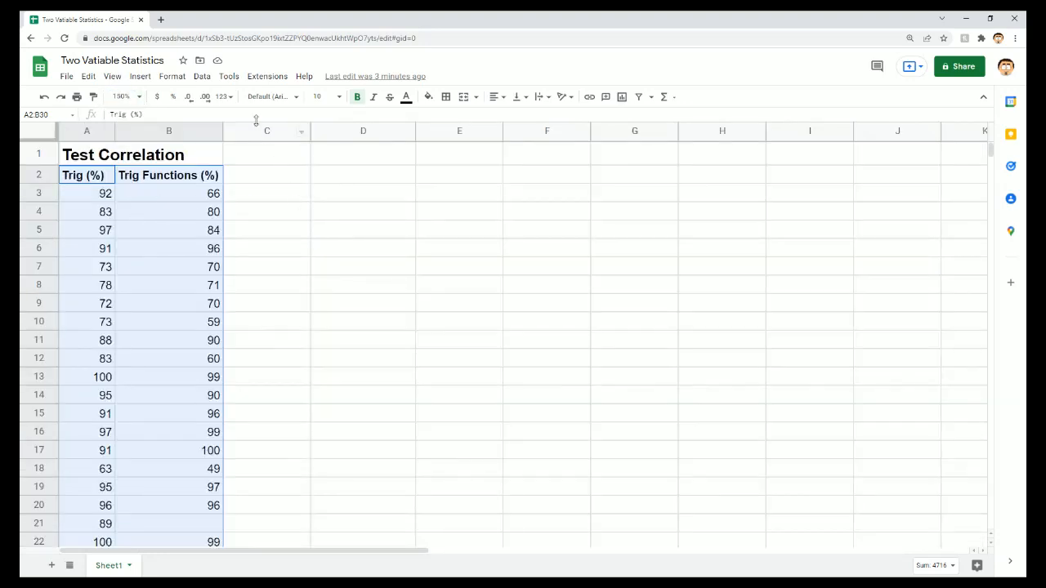
{"action": "left_click", "coordinate": [148, 82]}
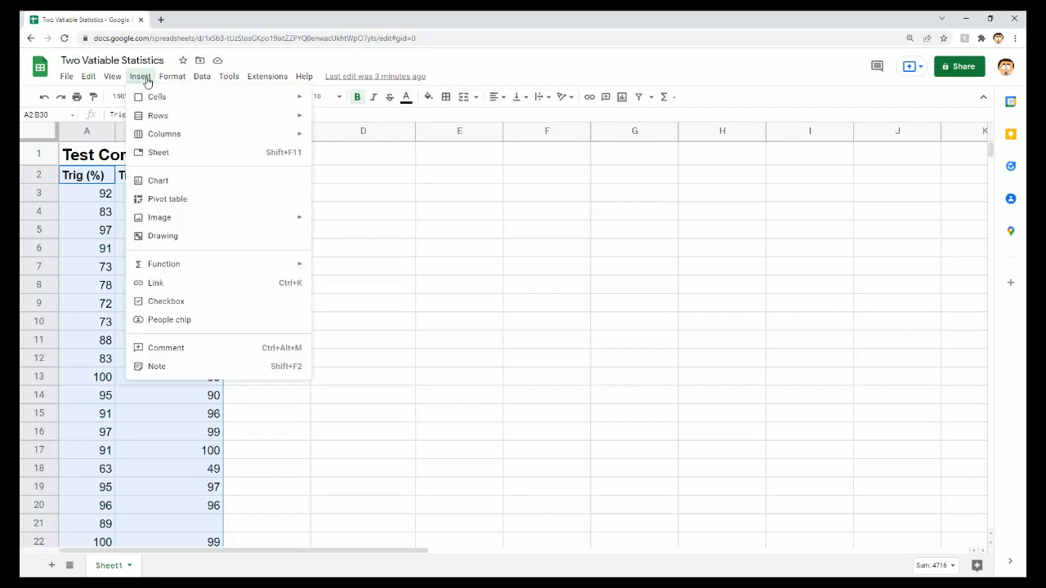
{"action": "left_click", "coordinate": [167, 187]}
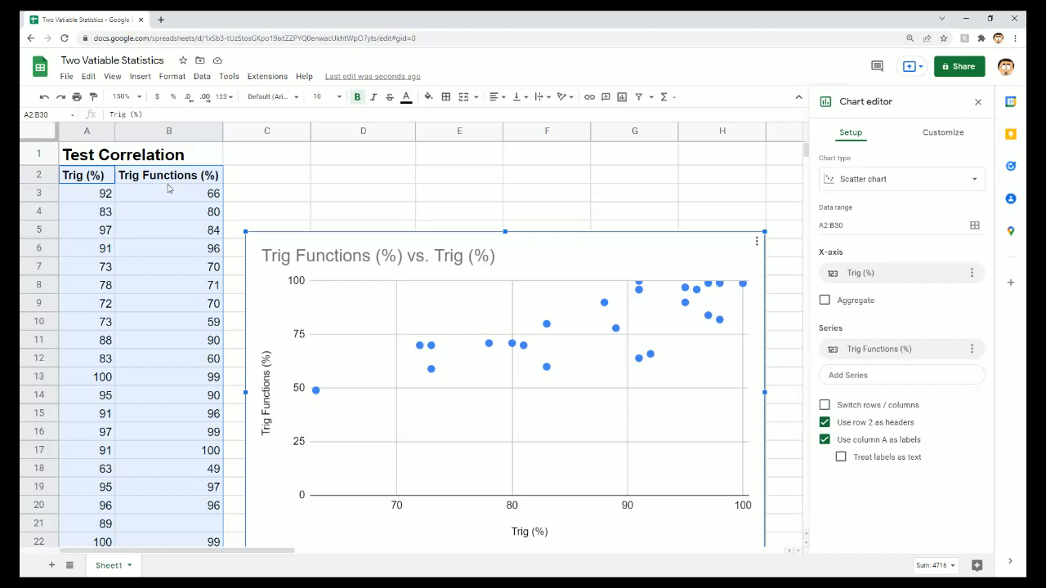
- Review the available chart types, keep the scatter chart, and move the chart up beside the data, starting near cell C1
{"action": "left_click", "coordinate": [920, 181]}
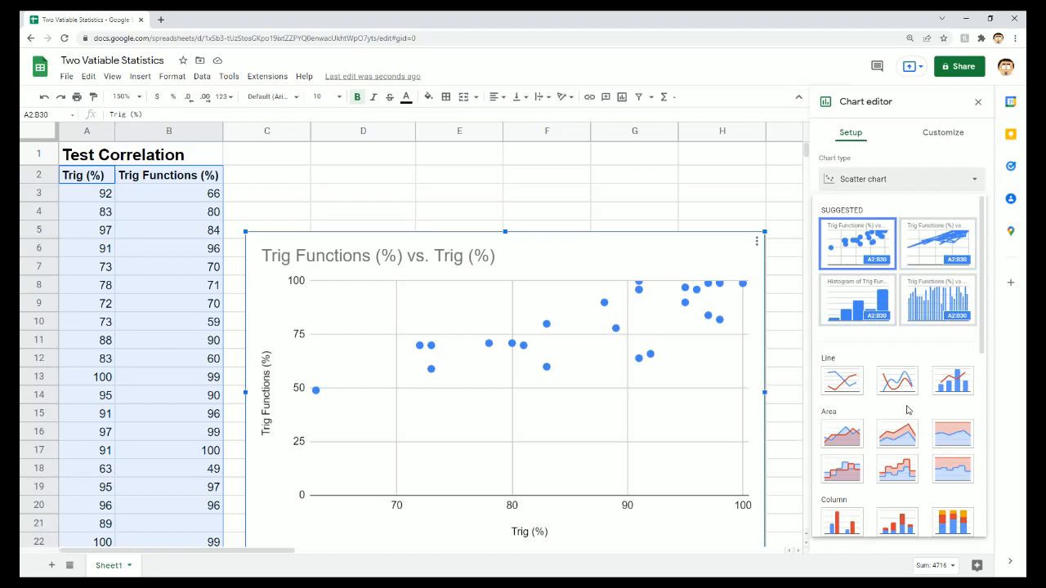
{"action": "scroll", "coordinate": [906, 408], "scroll_direction": "down", "scroll_amount": 2}
{"action": "scroll", "coordinate": [907, 411], "scroll_direction": "down", "scroll_amount": 2}
{"action": "scroll", "coordinate": [907, 411], "scroll_direction": "up", "scroll_amount": 5}
{"action": "left_click", "coordinate": [924, 186]}
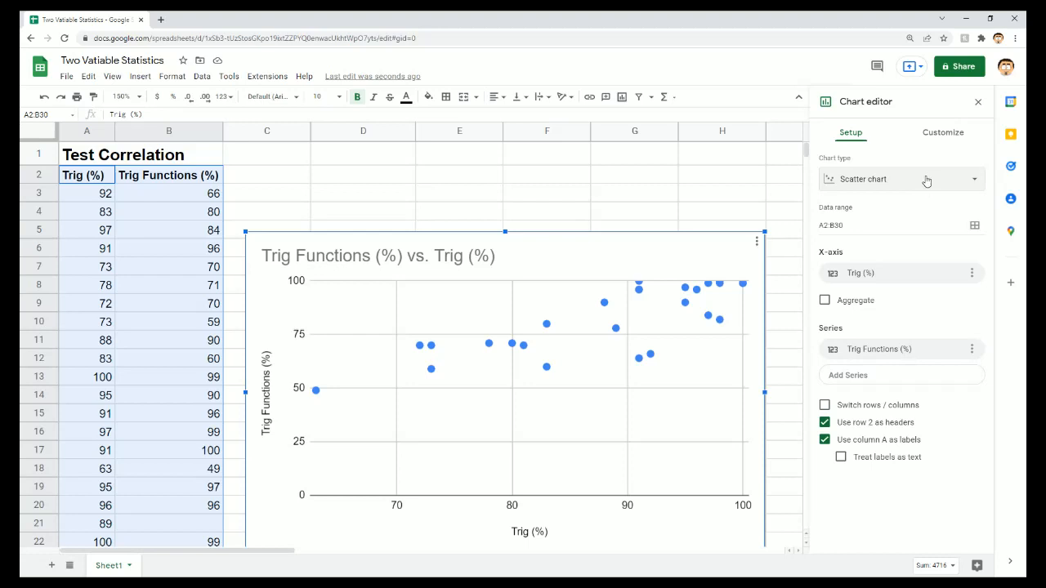
{"action": "left_click_drag", "start_coordinate": [623, 240], "coordinate": [615, 159]}
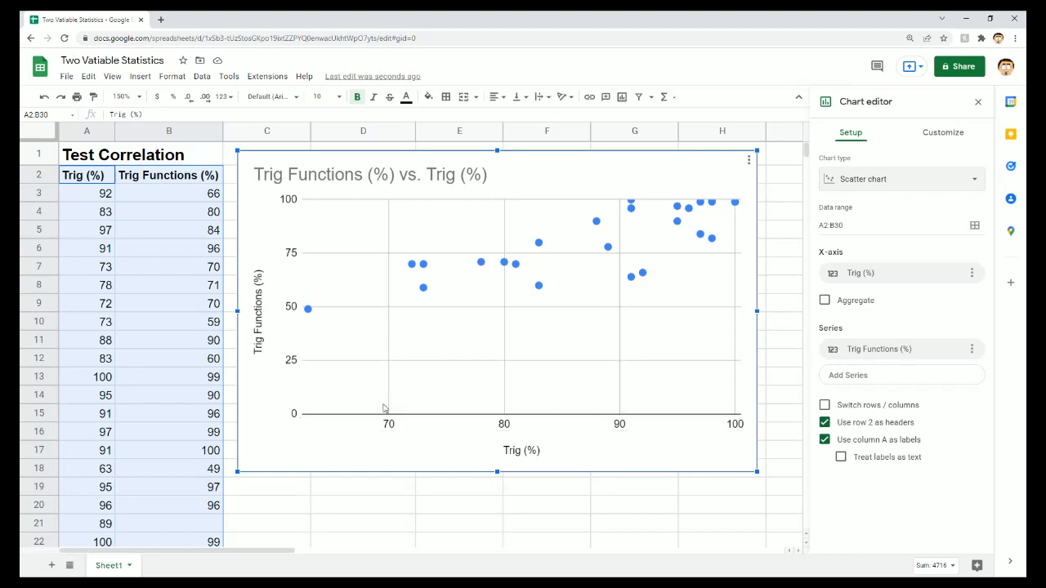
- Set the scatter chart's vertical axis range to a minimum of 45 and a maximum of 105
{"action": "left_click", "coordinate": [290, 301]}
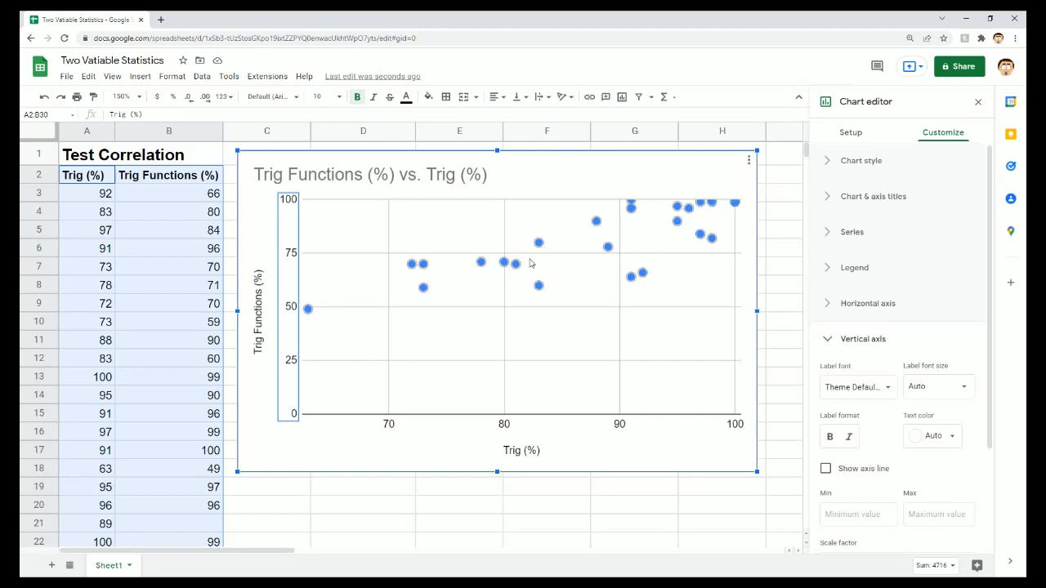
{"action": "scroll", "coordinate": [899, 339], "scroll_direction": "down", "scroll_amount": 3}
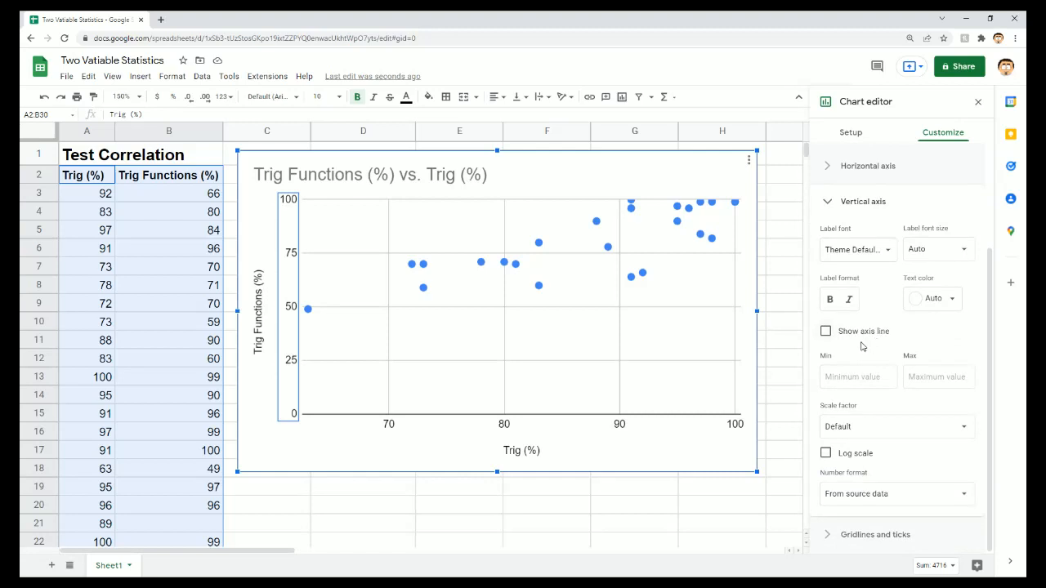
{"action": "left_click", "coordinate": [308, 310]}
{"action": "left_click", "coordinate": [859, 378]}
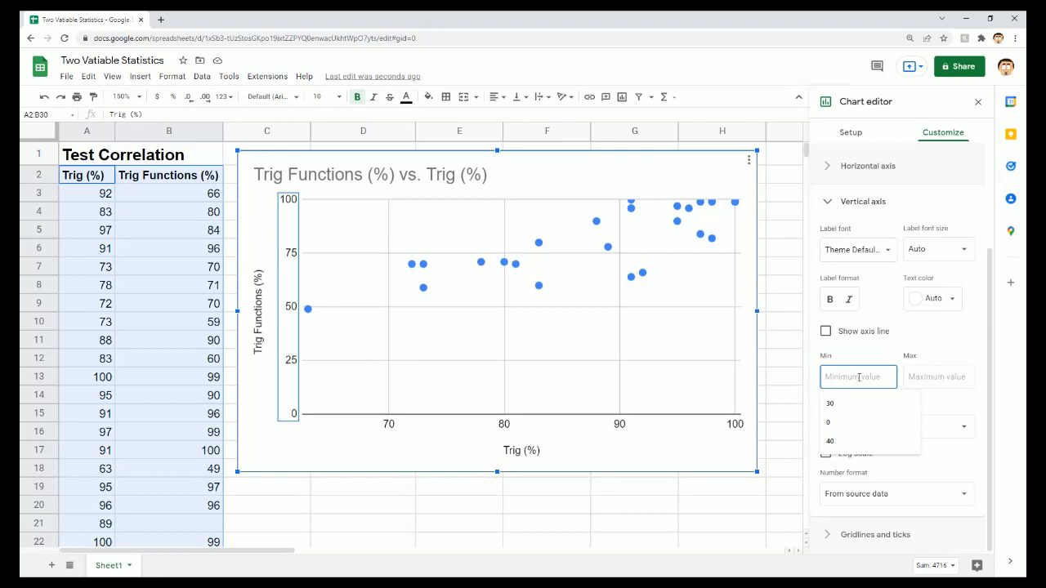
{"action": "type", "text": "45"}
{"action": "left_click", "coordinate": [929, 377]}
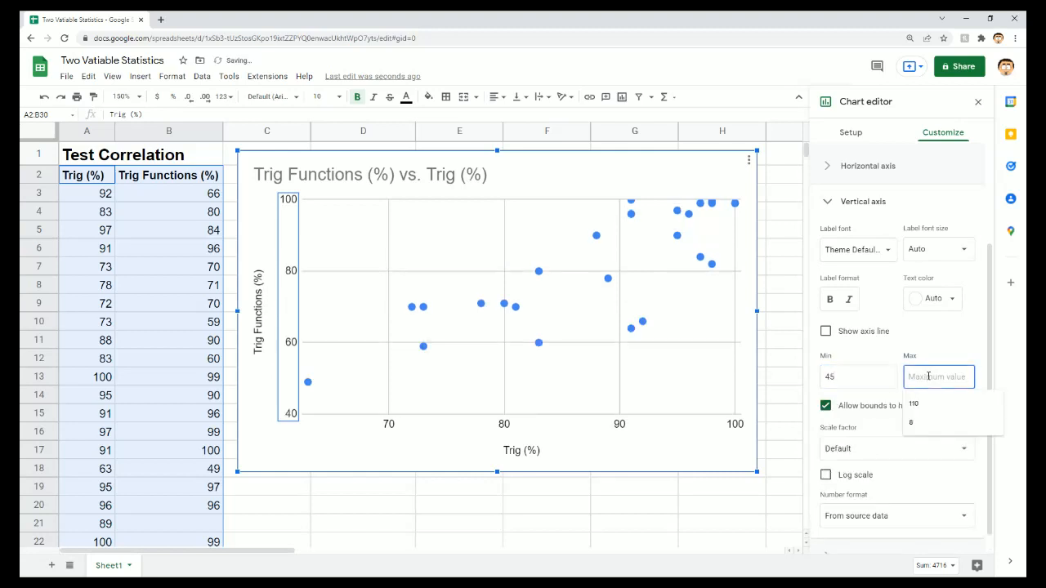
{"action": "type", "text": "105"}
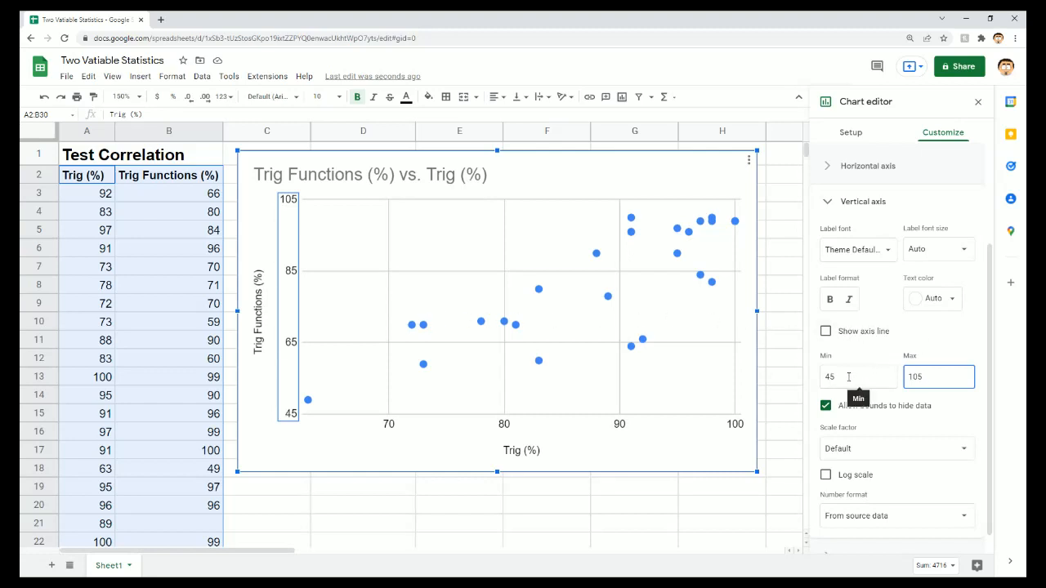
- Change the vertical axis bounds to a minimum of 40 and a maximum of 110
{"action": "left_click", "coordinate": [848, 377]}
{"action": "key", "text": "shift+Left"}
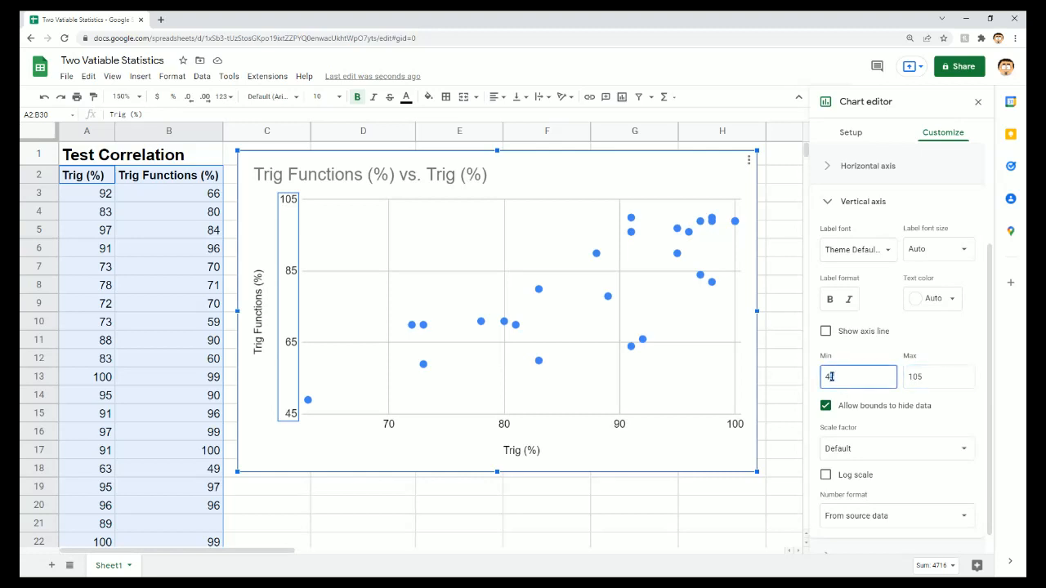
{"action": "type", "text": "0"}
{"action": "double_click", "coordinate": [916, 377]}
{"action": "type", "text": "11"}
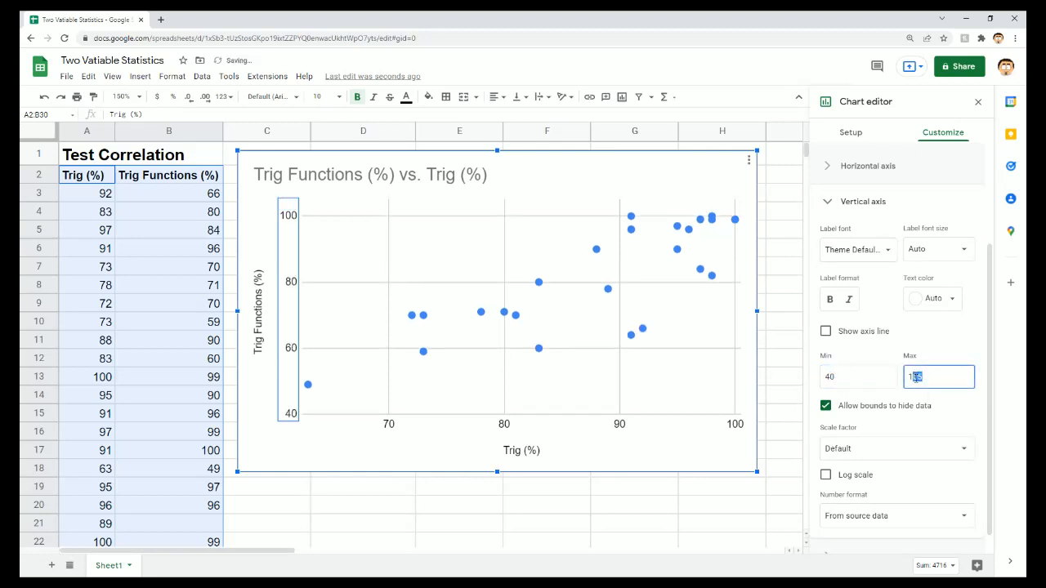
{"action": "type", "text": "0"}
{"action": "left_click", "coordinate": [944, 355]}
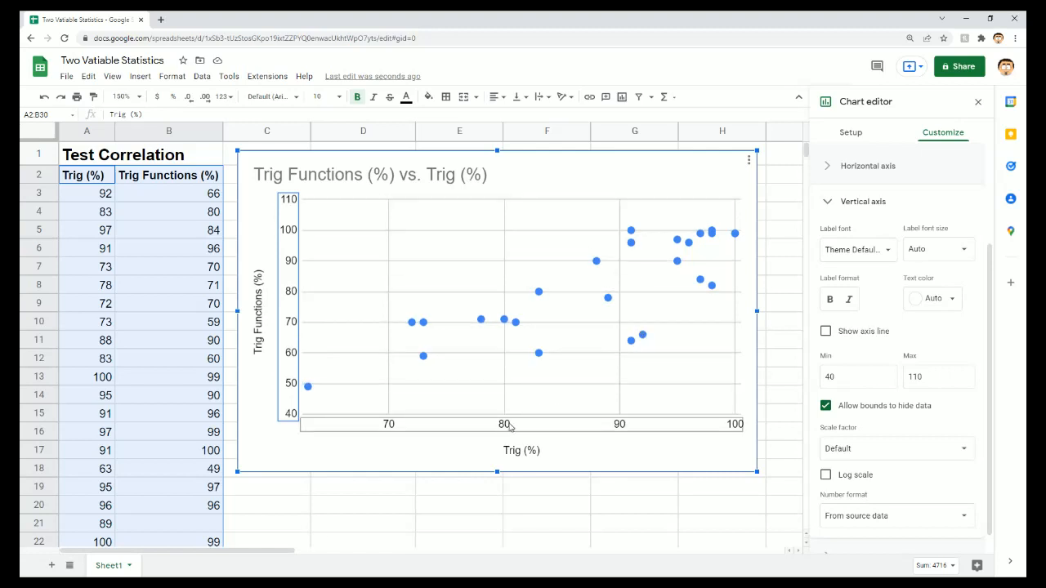
{"action": "left_click", "coordinate": [309, 393]}
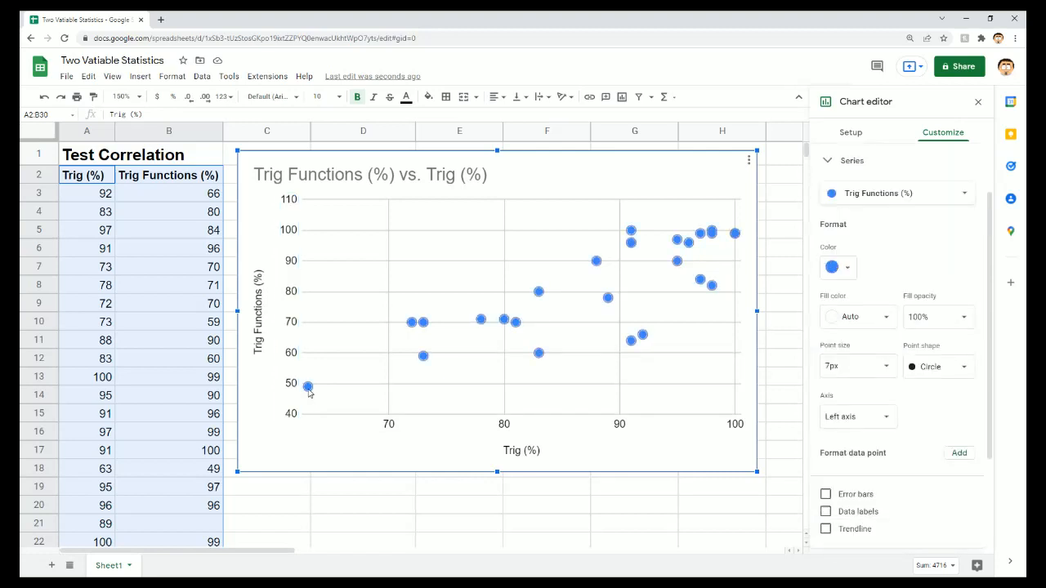
{"action": "left_click", "coordinate": [309, 393]}
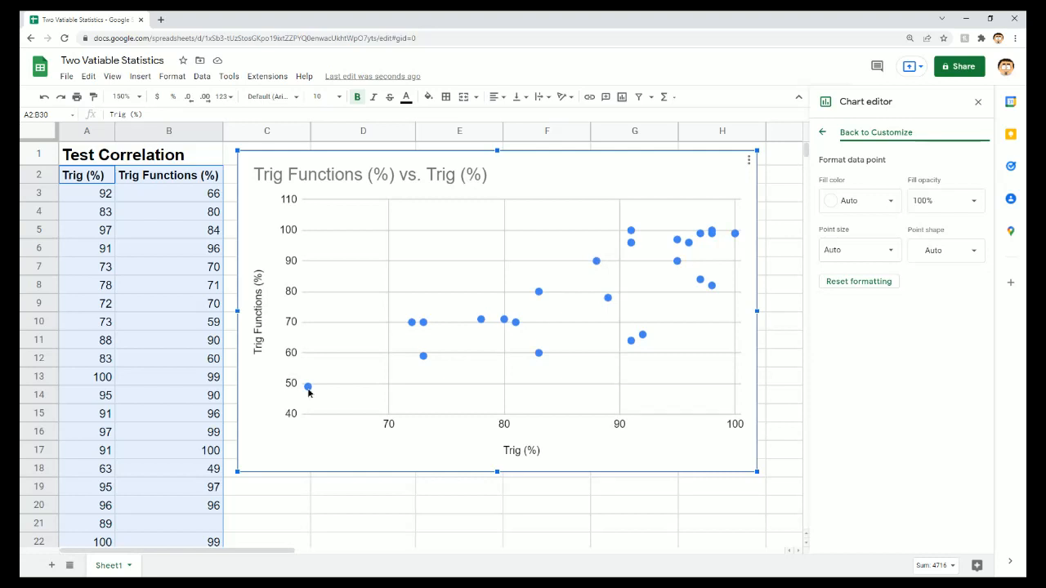
{"action": "left_click", "coordinate": [823, 133]}
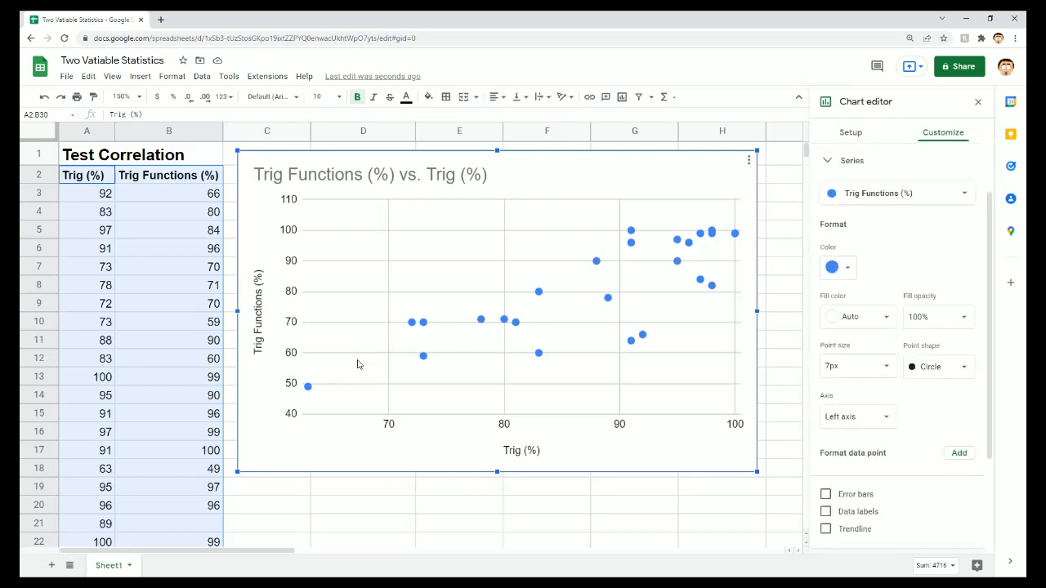
{"action": "left_click", "coordinate": [308, 388]}
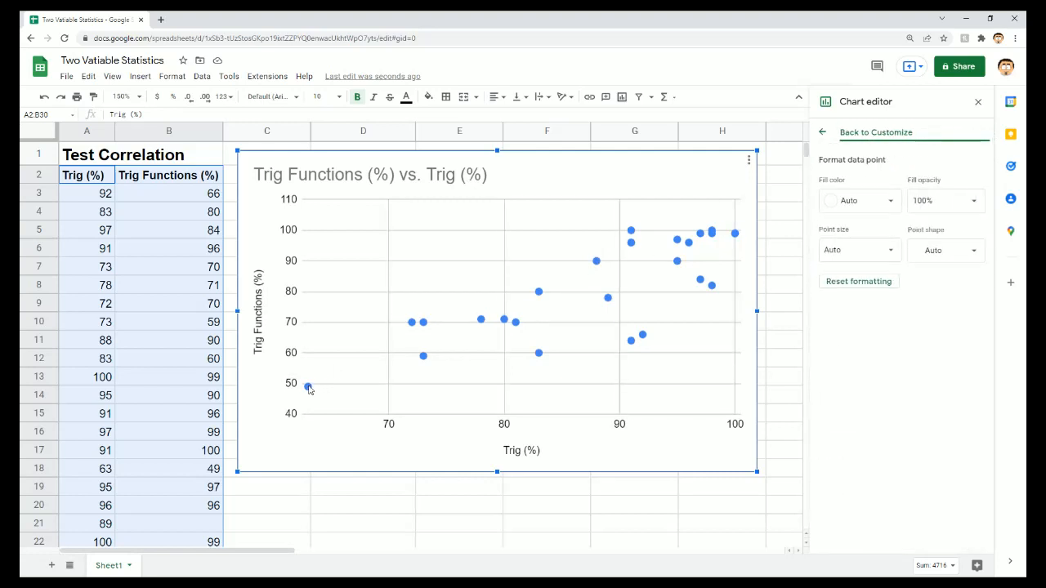
{"action": "left_click", "coordinate": [824, 132]}
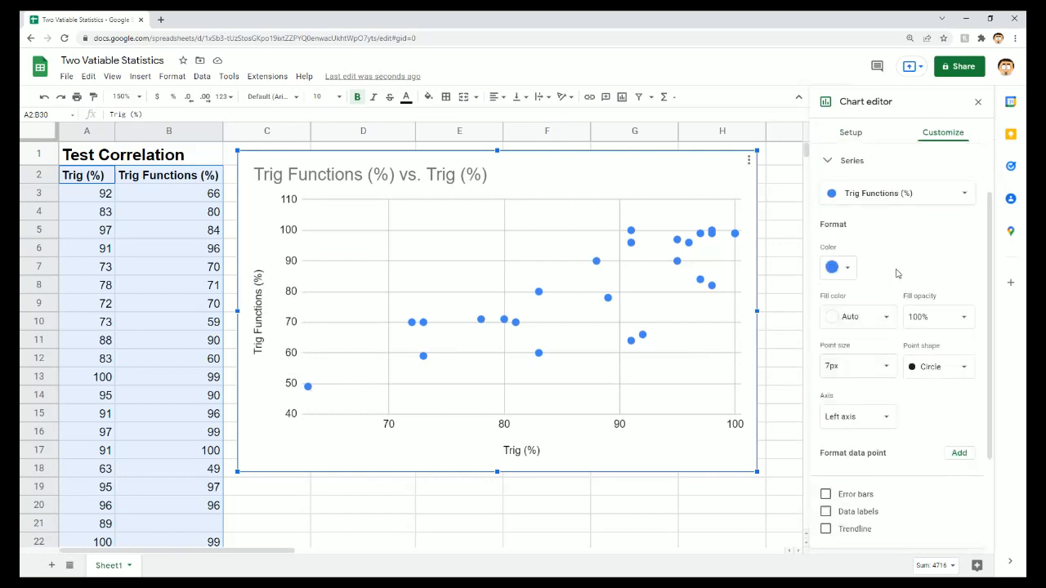
- Set the scatter chart's horizontal axis range to a minimum of 60 and a maximum of 110
{"action": "left_click", "coordinate": [507, 426]}
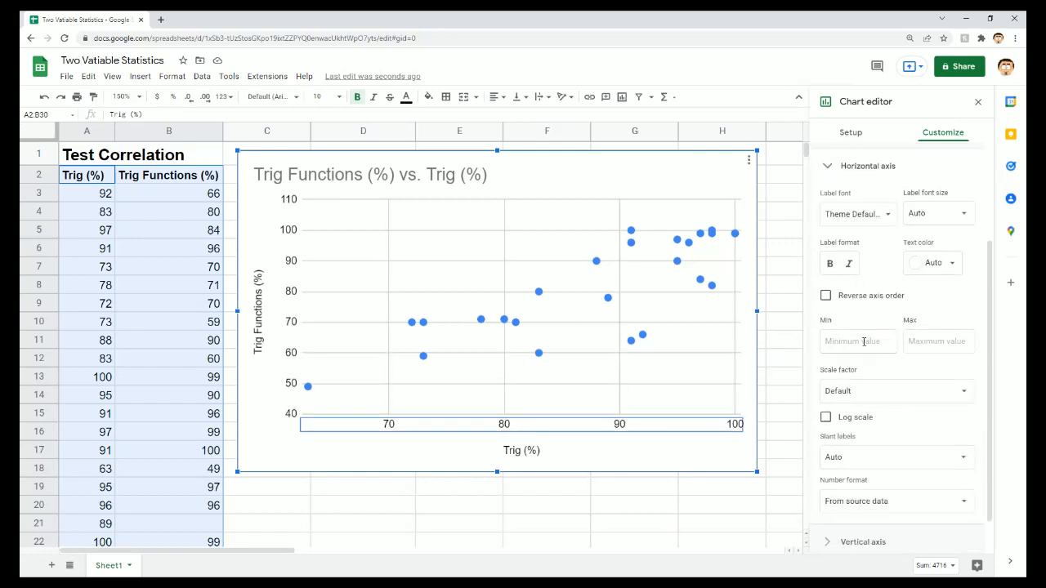
{"action": "left_click", "coordinate": [863, 342]}
{"action": "type", "text": "60"}
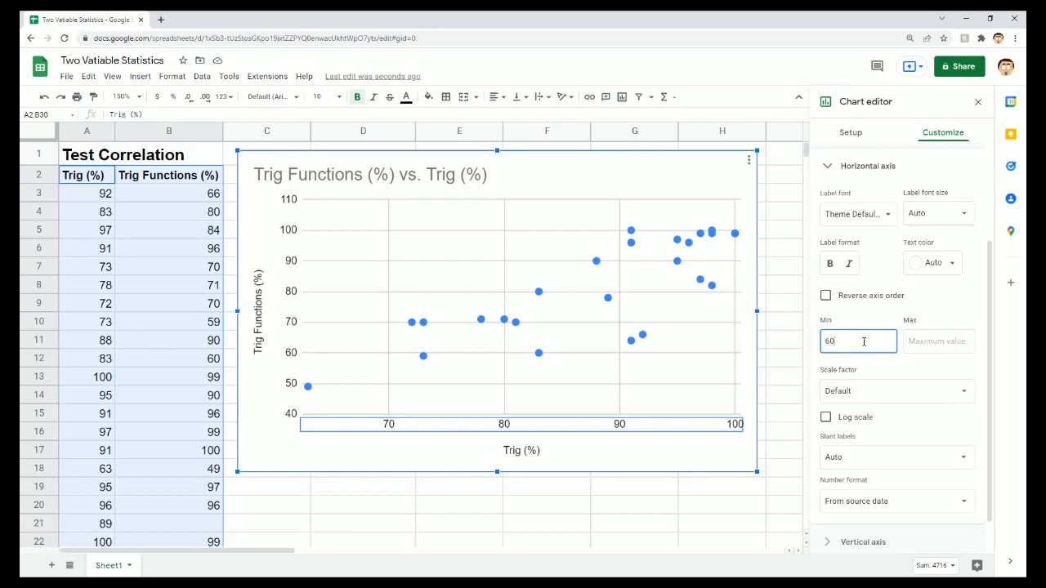
{"action": "key", "text": "Return"}
{"action": "left_click", "coordinate": [924, 344]}
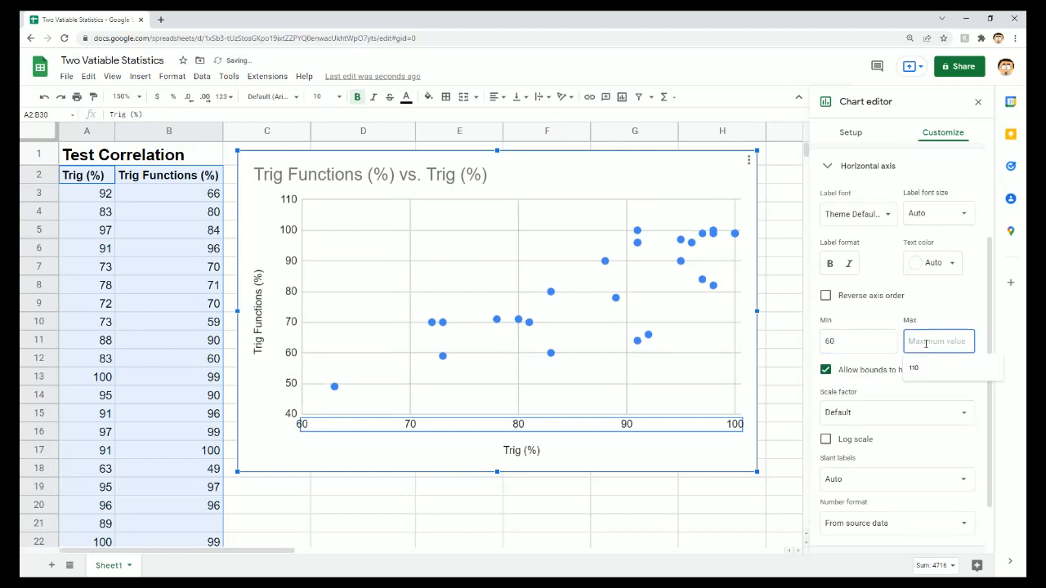
{"action": "type", "text": "110"}
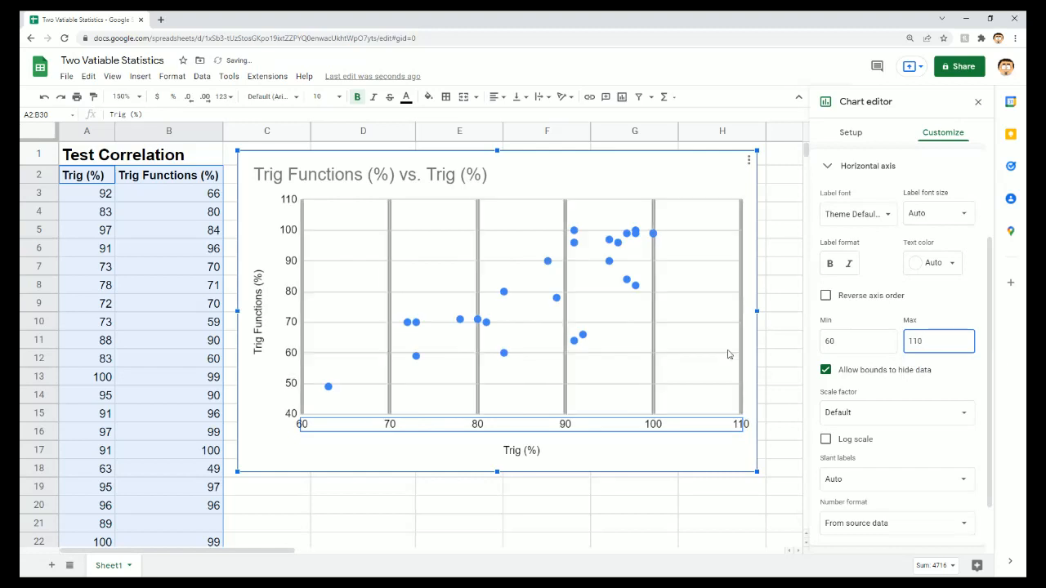
{"action": "left_click", "coordinate": [695, 351]}
{"action": "left_click", "coordinate": [695, 450]}
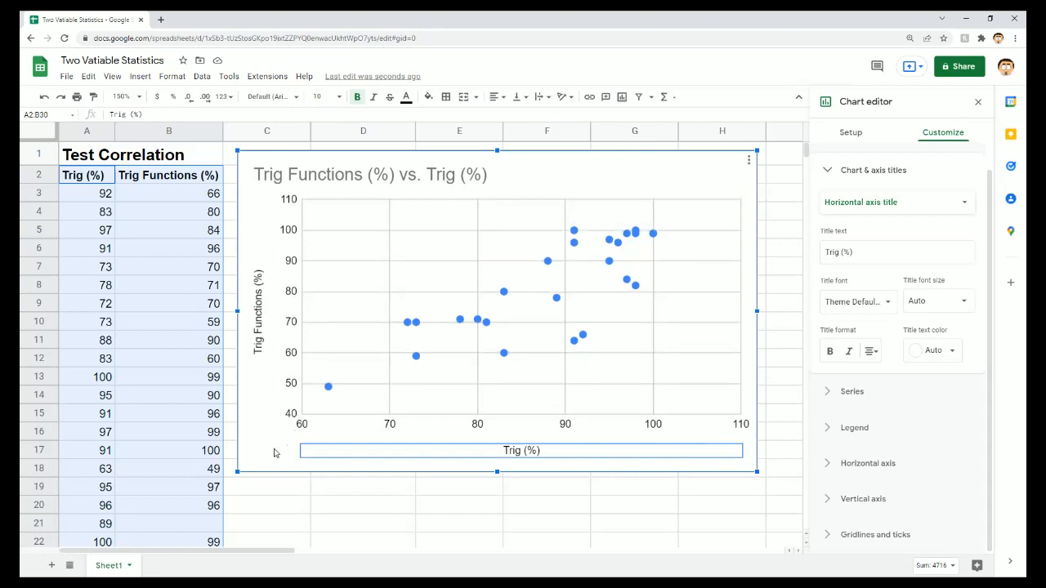
- Add a trendline to the Trig Functions (%) series and review the available trendline types, keeping it linear
{"action": "left_click", "coordinate": [504, 294]}
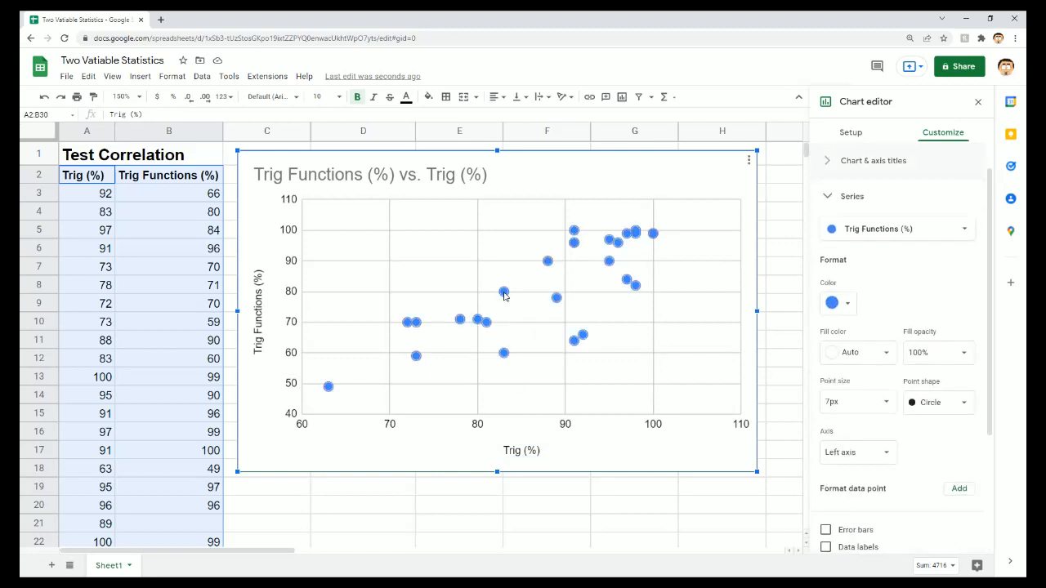
{"action": "scroll", "coordinate": [906, 263], "scroll_direction": "down", "scroll_amount": 1}
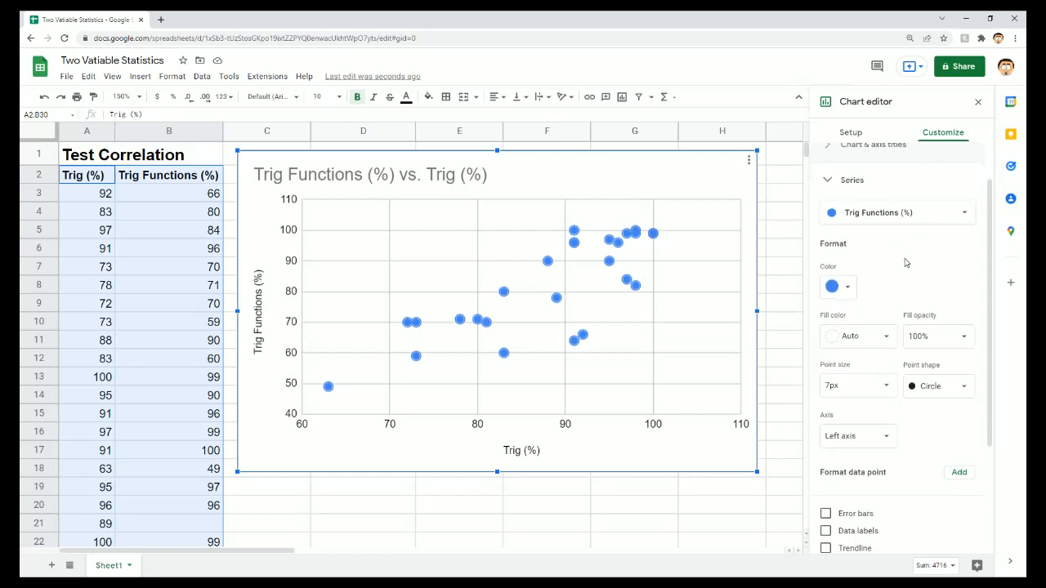
{"action": "scroll", "coordinate": [905, 262], "scroll_direction": "down", "scroll_amount": 3}
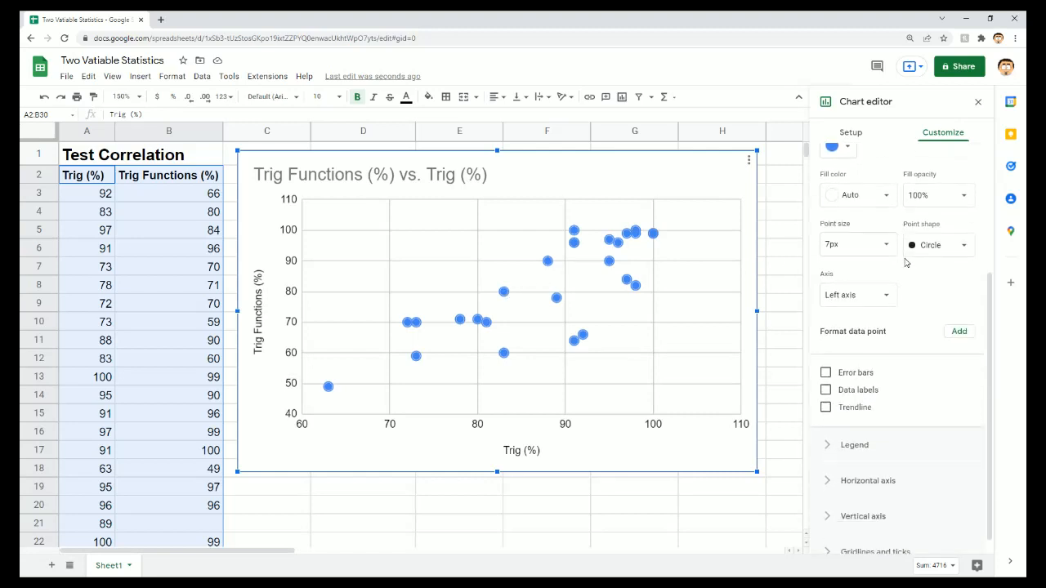
{"action": "left_click", "coordinate": [827, 408]}
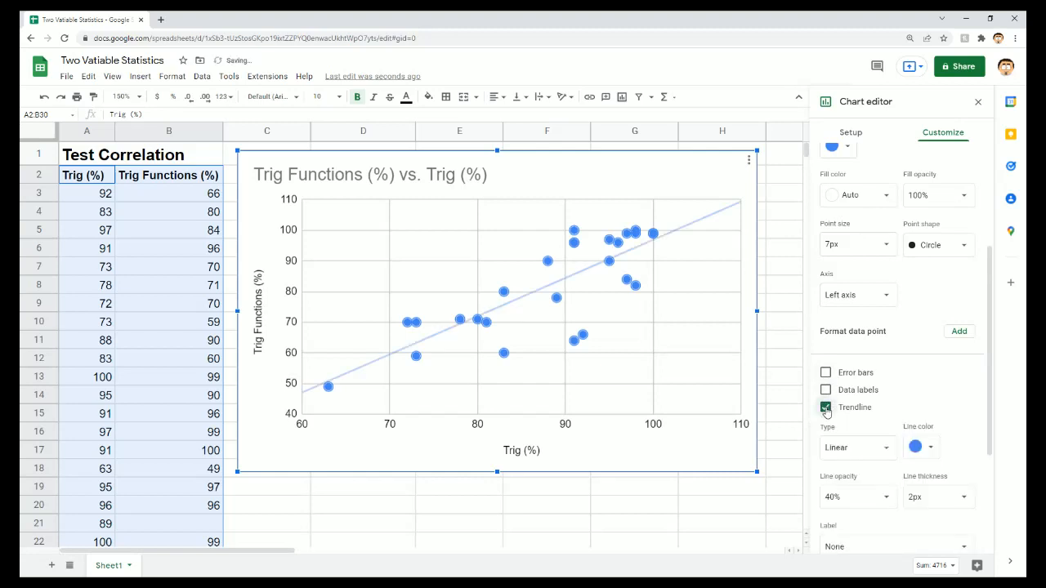
{"action": "scroll", "coordinate": [911, 345], "scroll_direction": "down", "scroll_amount": 3}
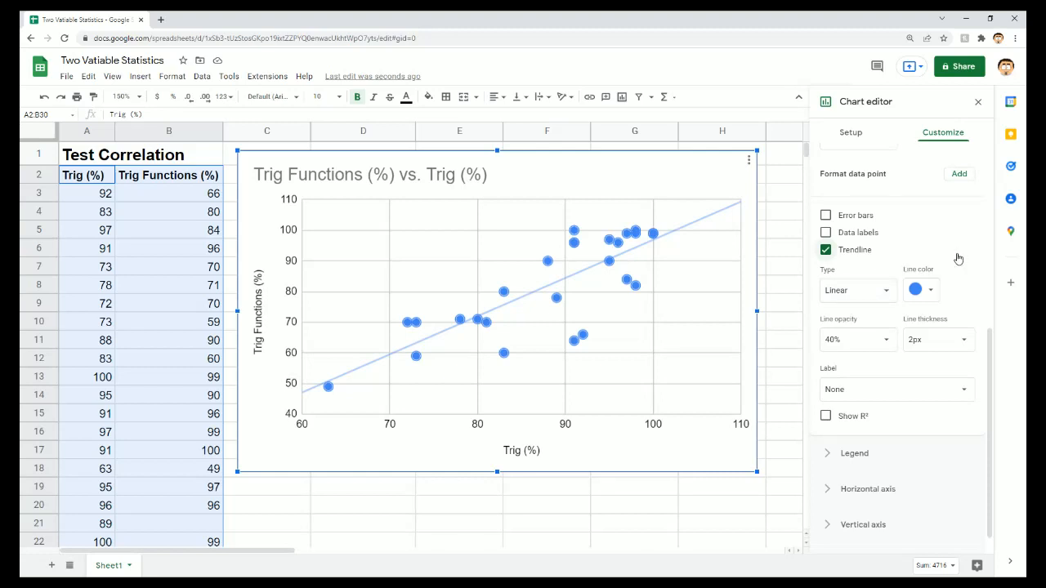
{"action": "left_click", "coordinate": [889, 293]}
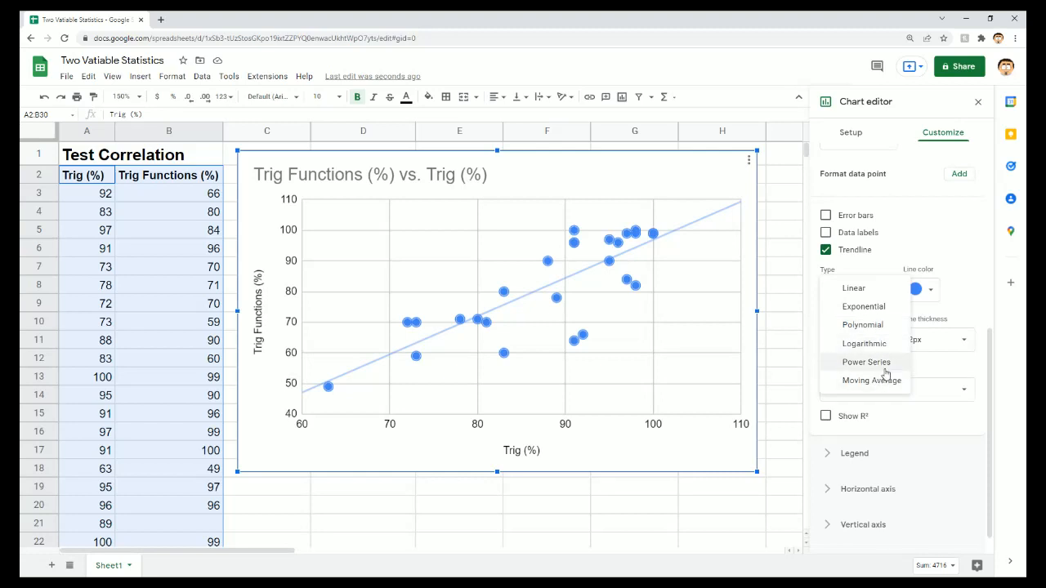
{"action": "left_click", "coordinate": [978, 236]}
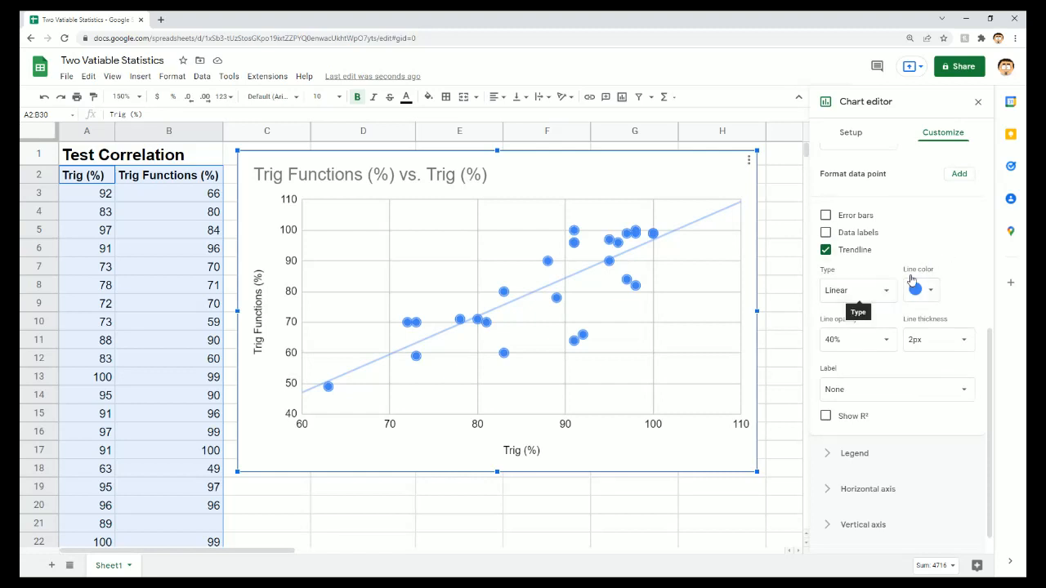
- Label the trendline with its equation and show its R² value
{"action": "scroll", "coordinate": [949, 263], "scroll_direction": "down", "scroll_amount": 1}
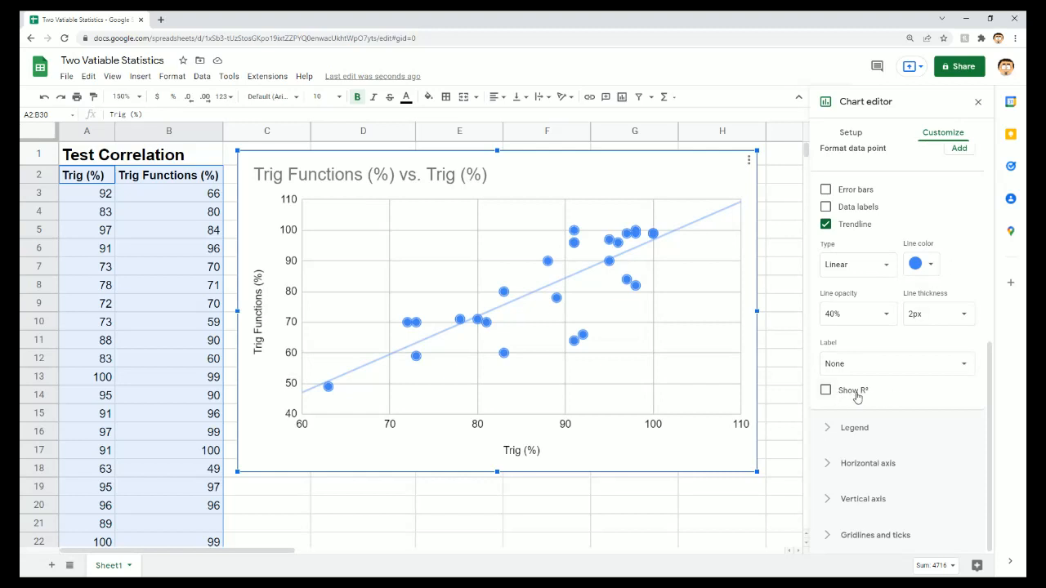
{"action": "left_click", "coordinate": [961, 368]}
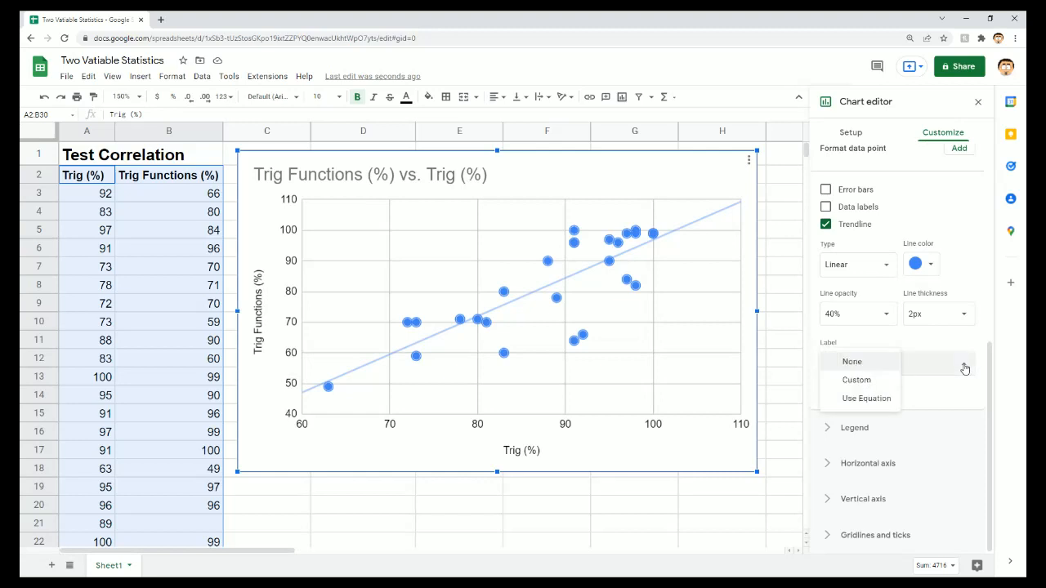
{"action": "left_click", "coordinate": [853, 405]}
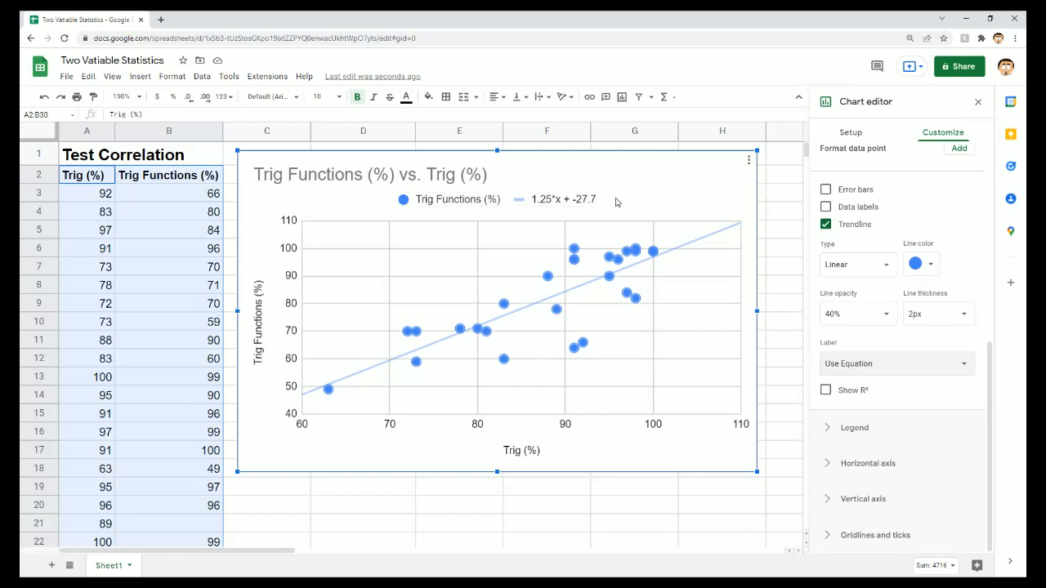
{"action": "left_click", "coordinate": [826, 391]}
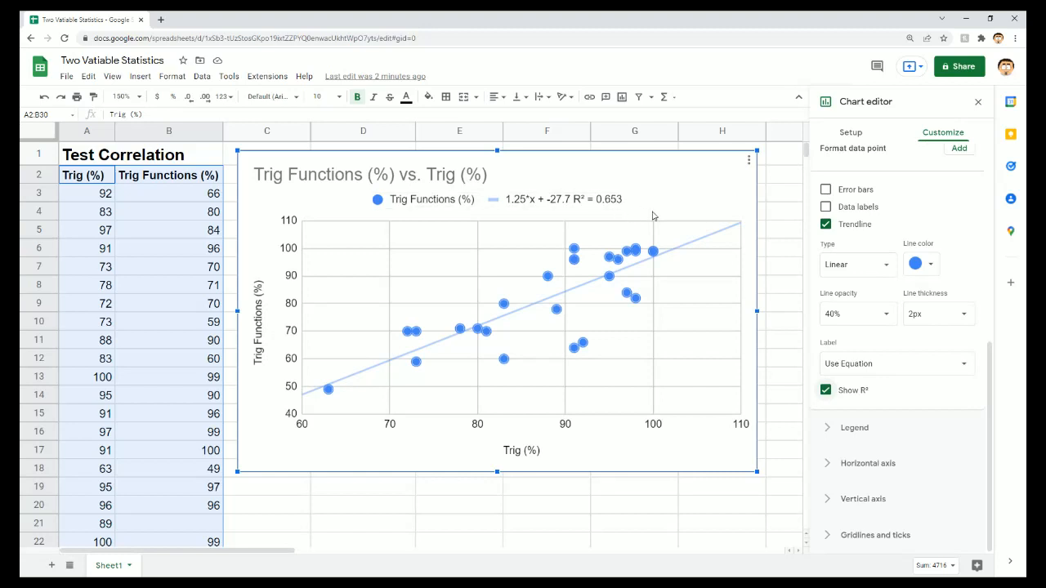
- Try exponential and polynomial trendlines to compare their fit, and switch the trendline back to linear
{"action": "left_click", "coordinate": [884, 265]}
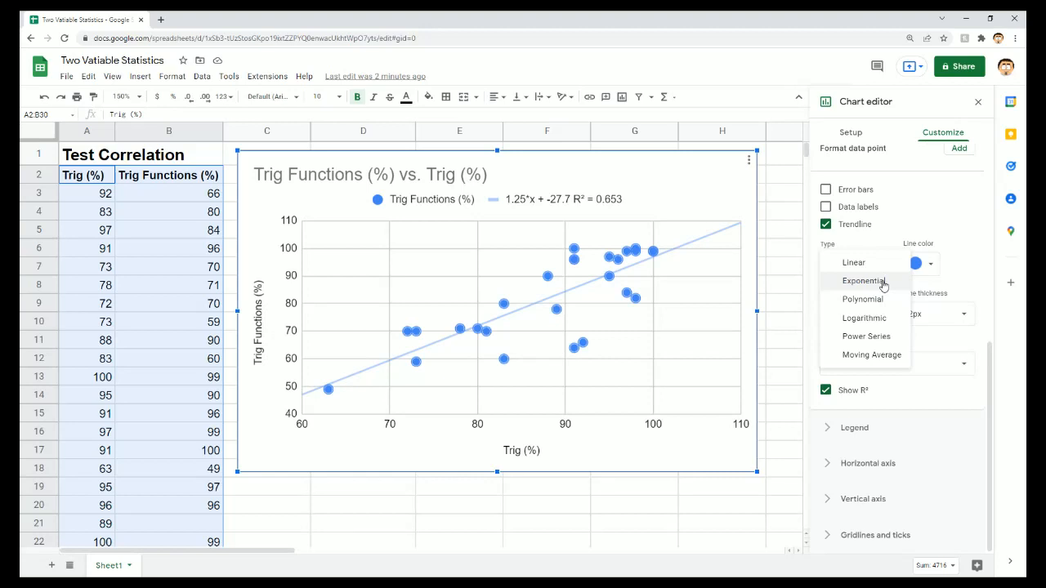
{"action": "left_click", "coordinate": [883, 283]}
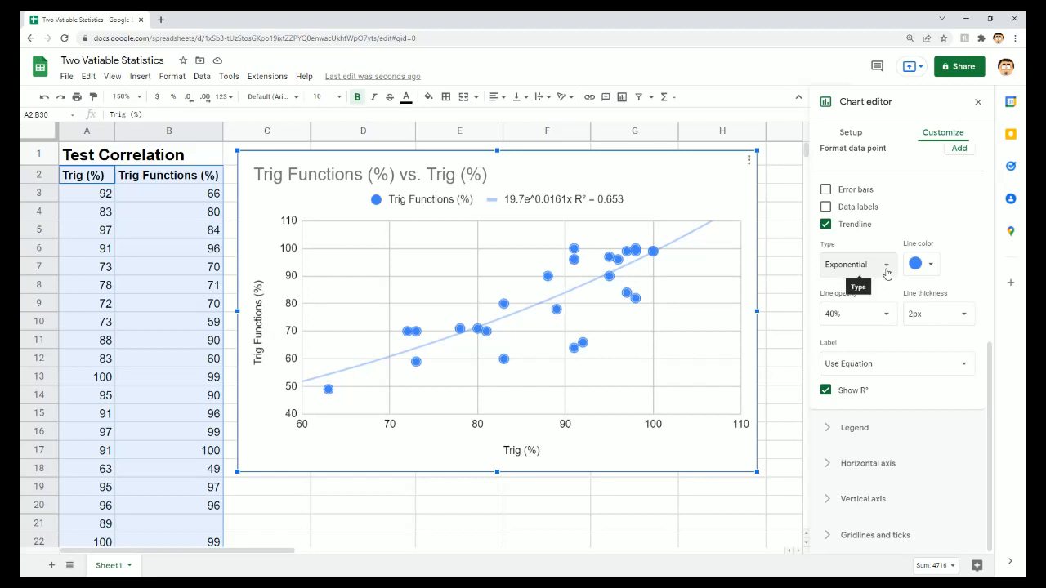
{"action": "left_click", "coordinate": [886, 274]}
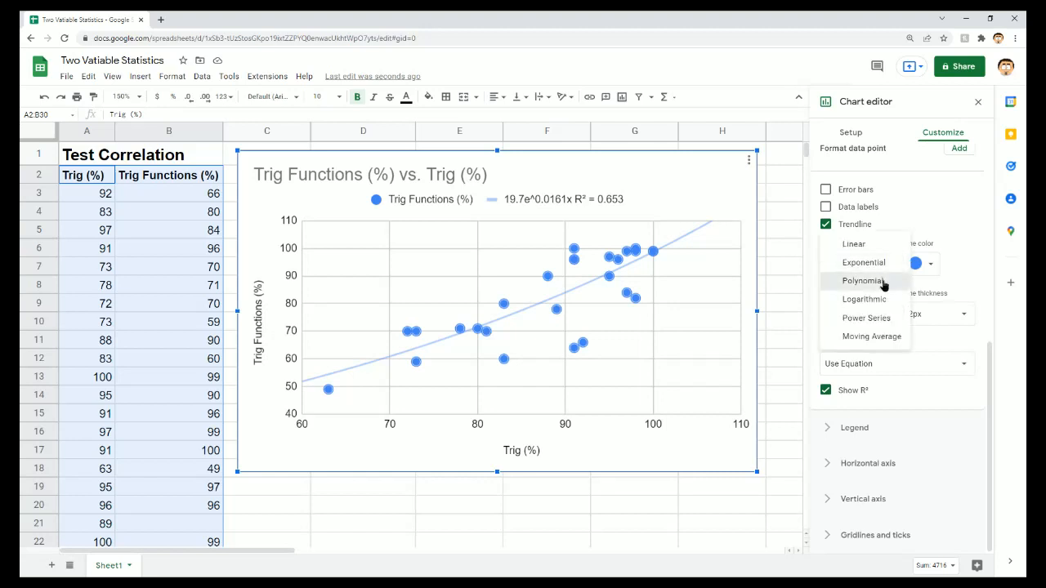
{"action": "left_click", "coordinate": [883, 282]}
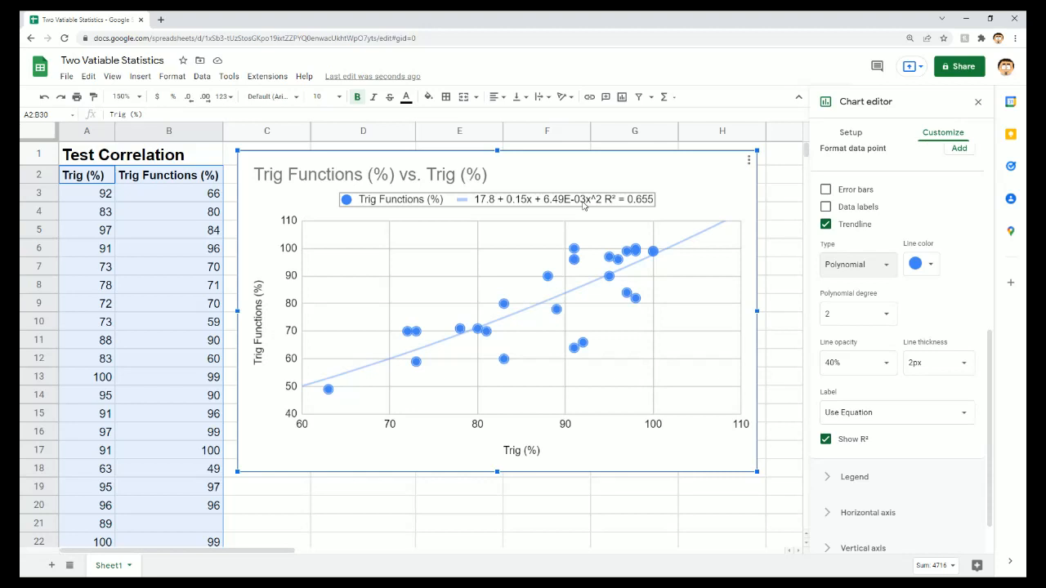
{"action": "left_click", "coordinate": [889, 267]}
{"action": "left_click", "coordinate": [880, 227]}
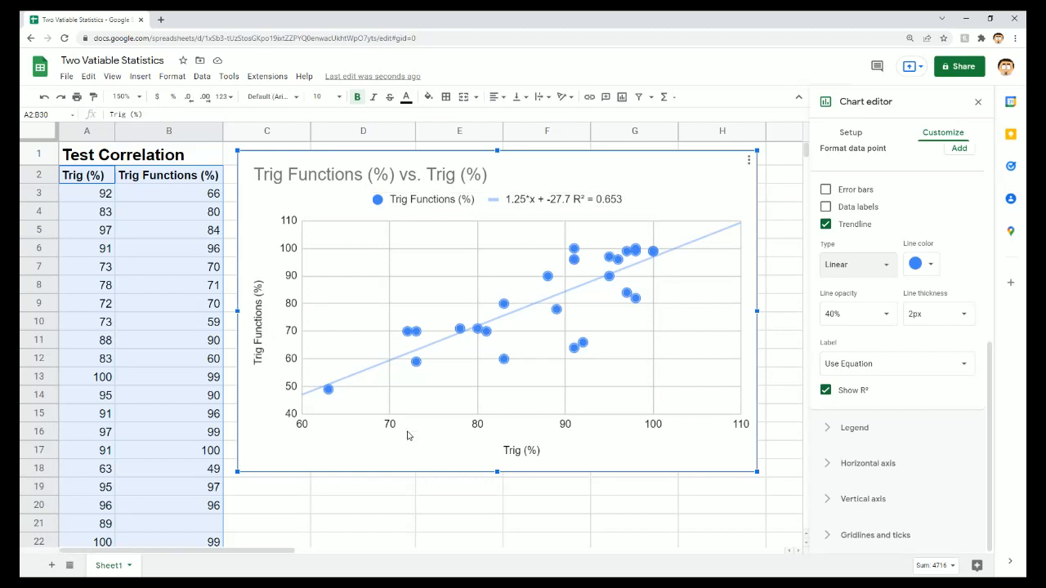
- Predict the missing Trig Functions score in cell B21 from the trendline equation with the formula =1.25*A21-27.7
{"action": "left_click", "coordinate": [201, 528]}
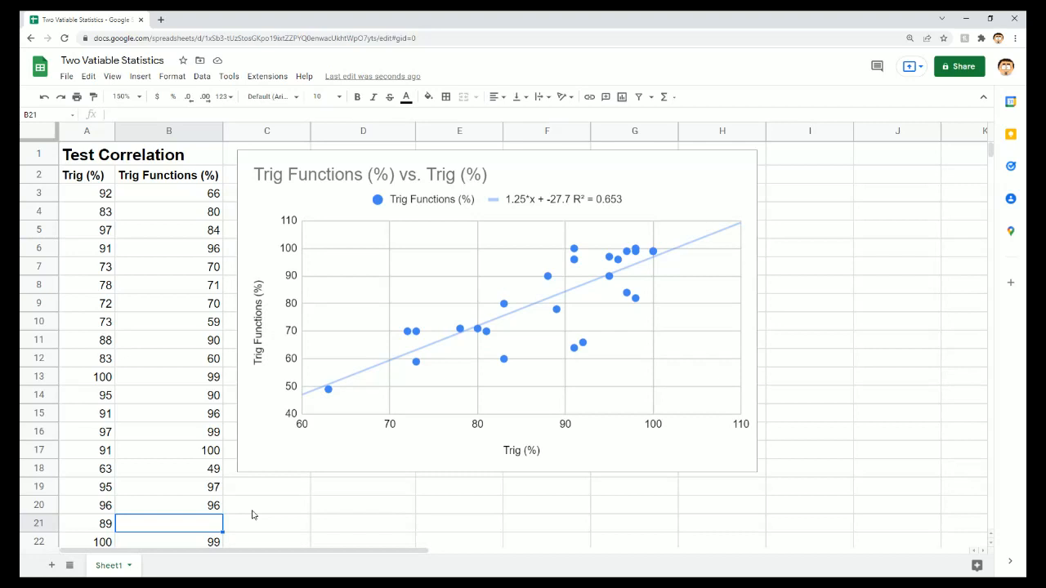
{"action": "type", "text": "="}
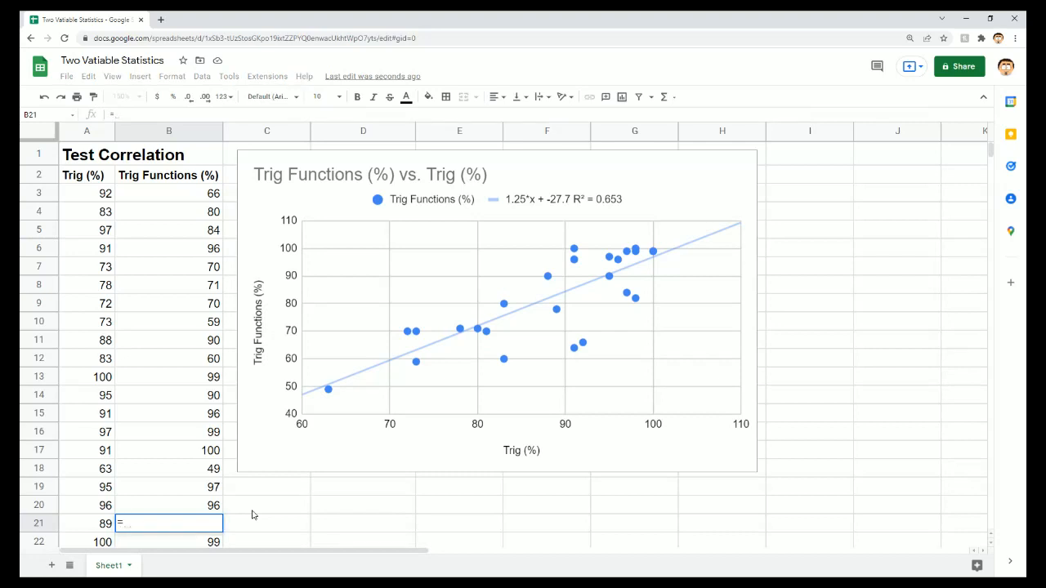
{"action": "type", "text": "1.25"}
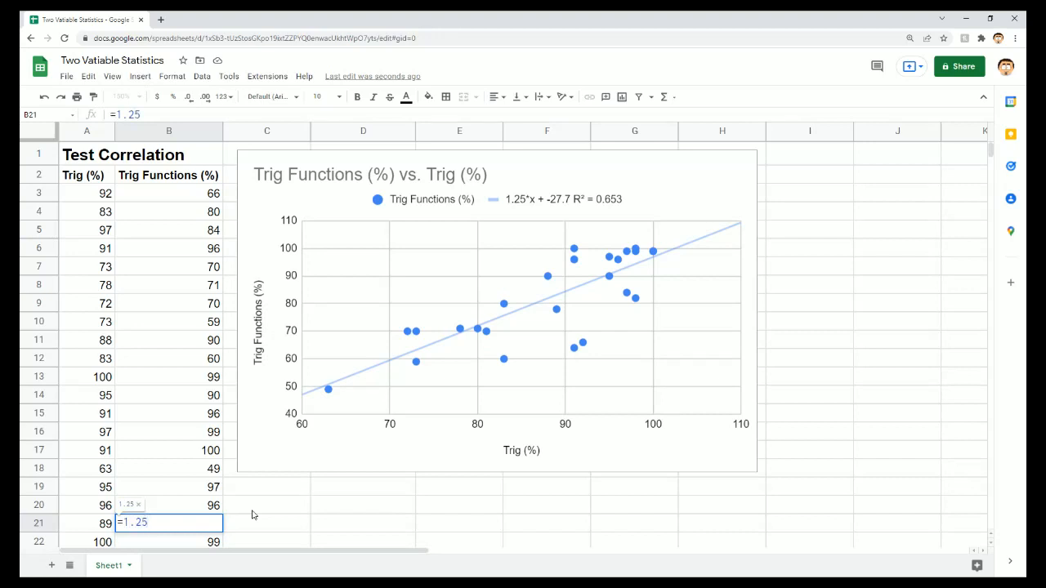
{"action": "type", "text": "*"}
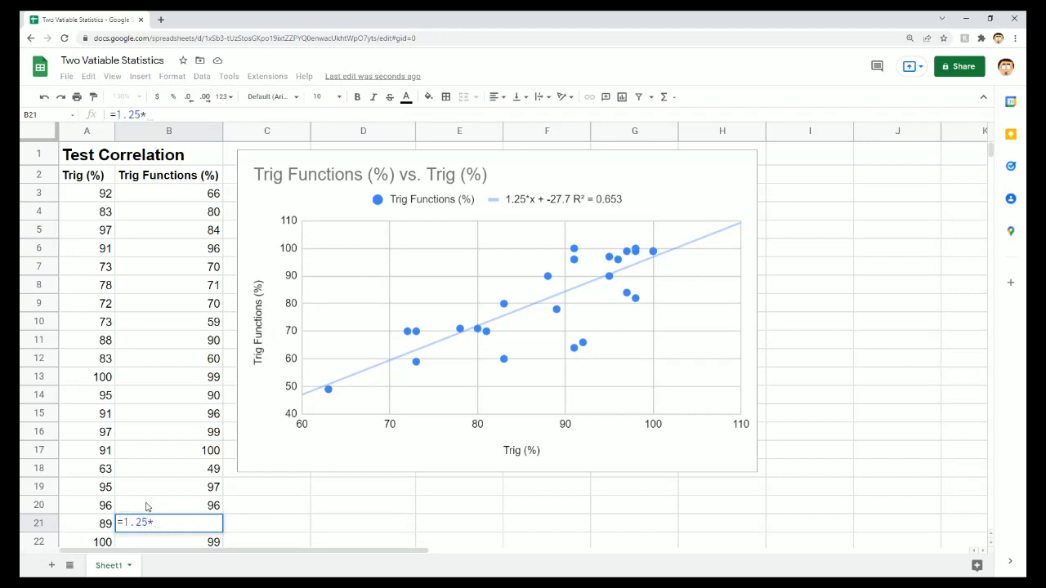
{"action": "left_click", "coordinate": [100, 526]}
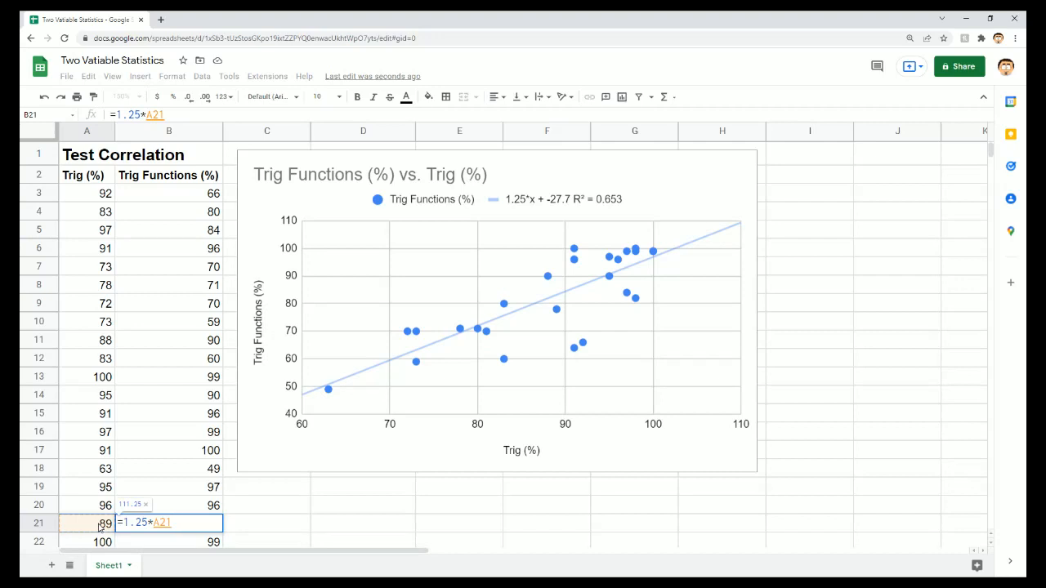
{"action": "type", "text": "-27.7"}
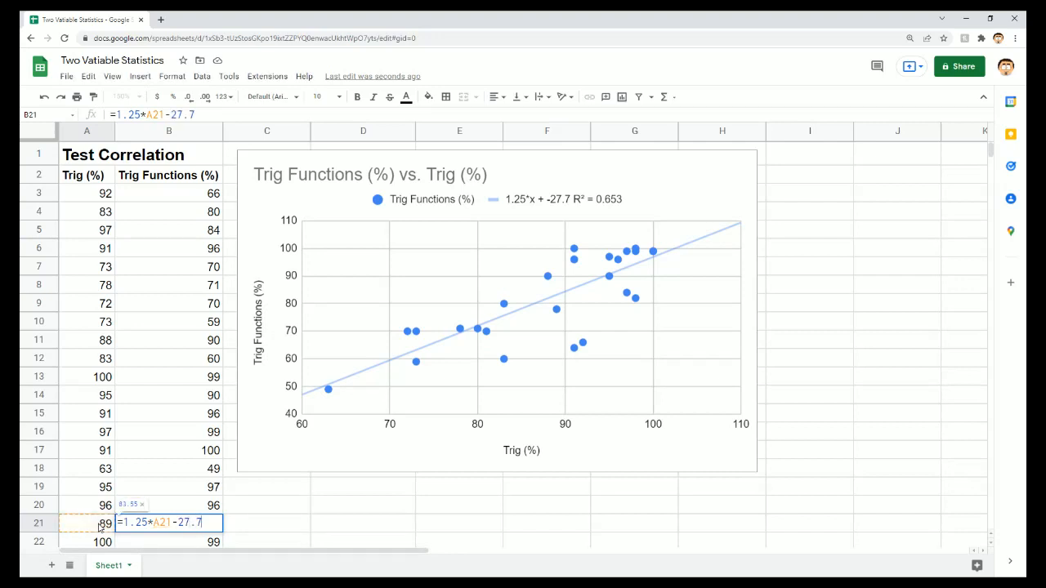
{"action": "key", "text": "Return"}
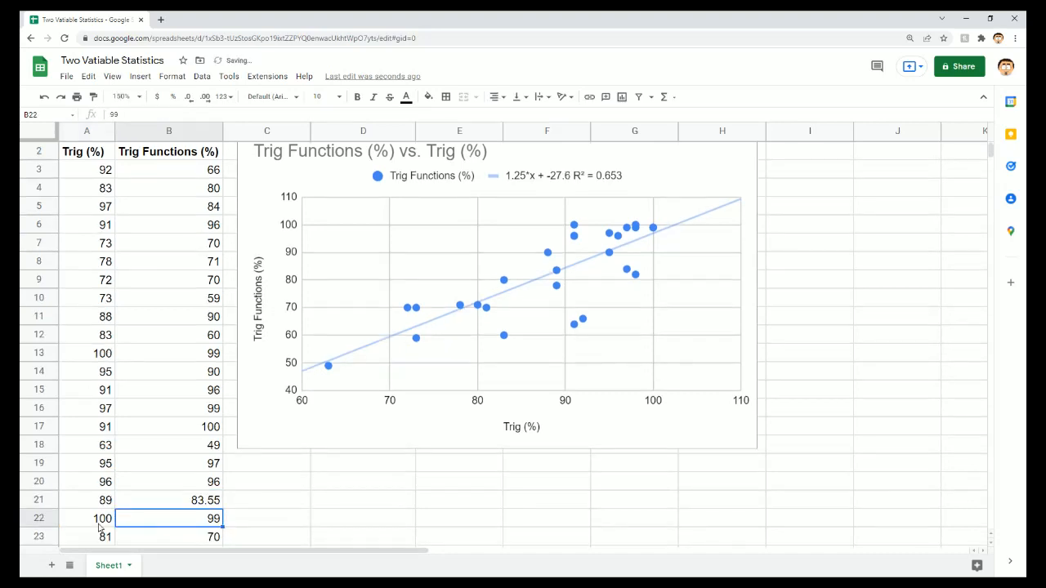
{"action": "key", "text": "Up"}
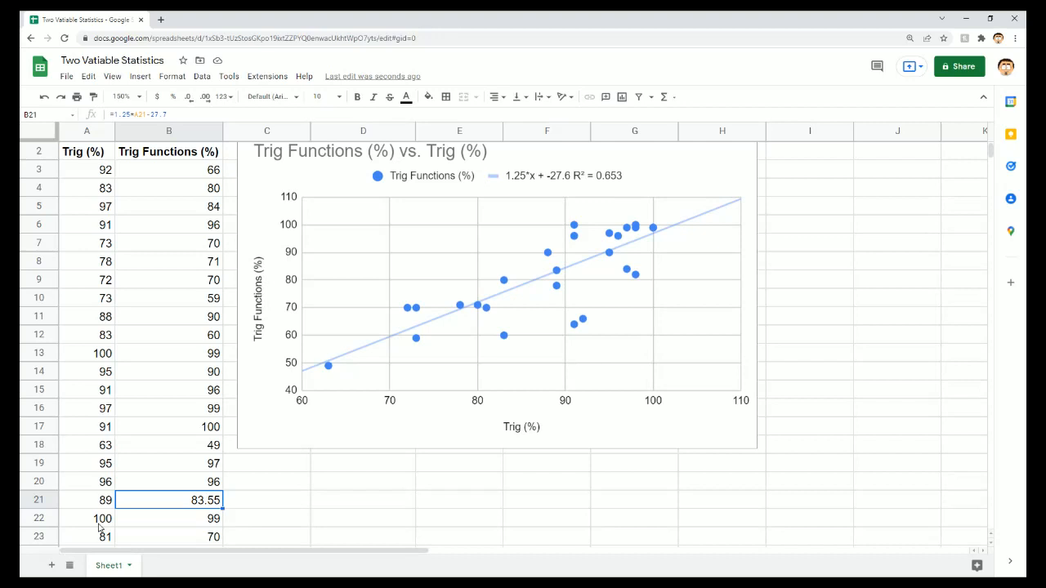
{"action": "scroll", "coordinate": [428, 494], "scroll_direction": "up", "scroll_amount": 1}
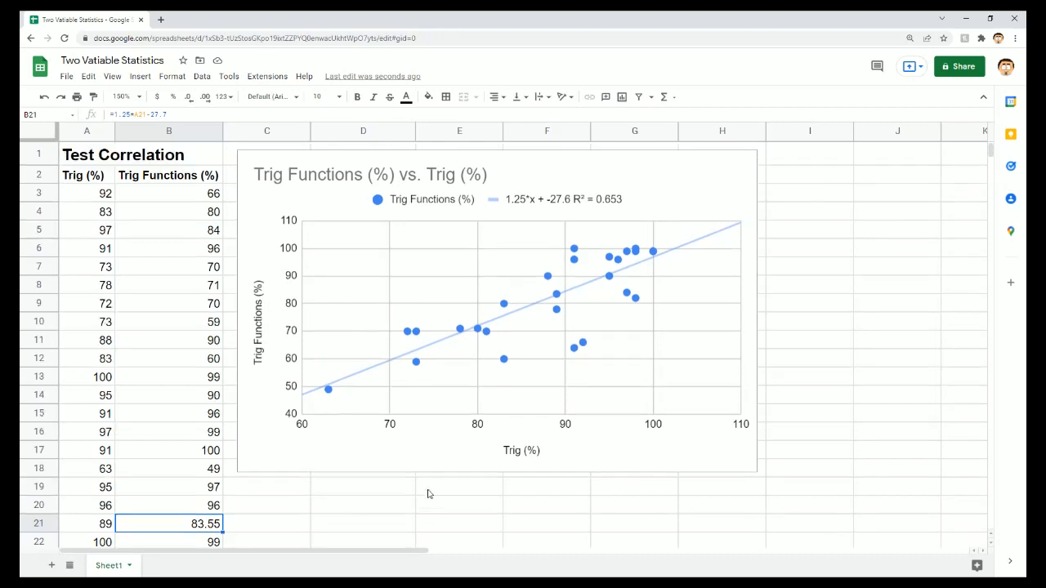